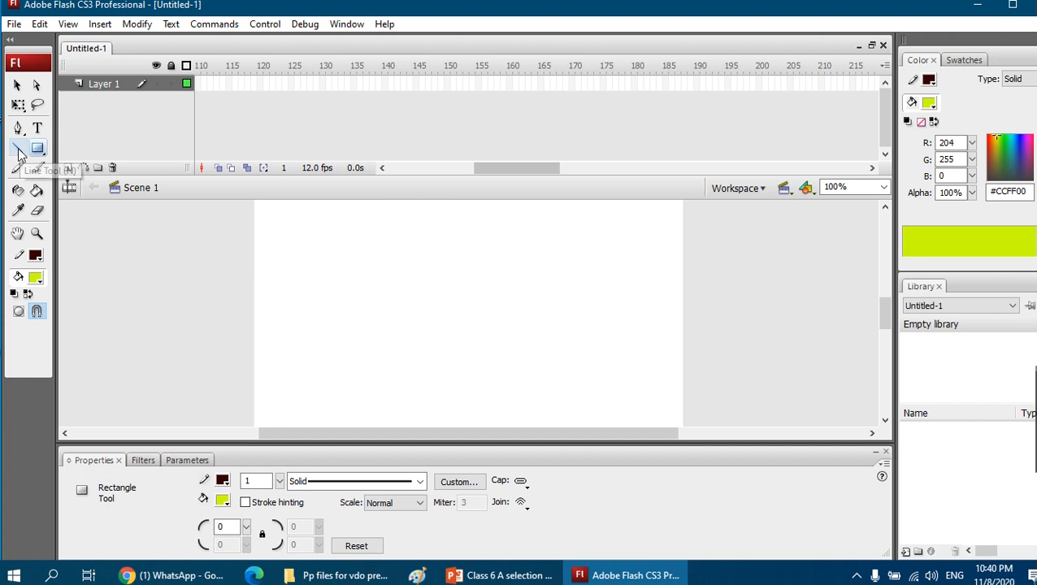
Set up the Line tool with a red #FF0000 stroke and a stroke height of 8
{"action": "left_click", "coordinate": [17, 153]}
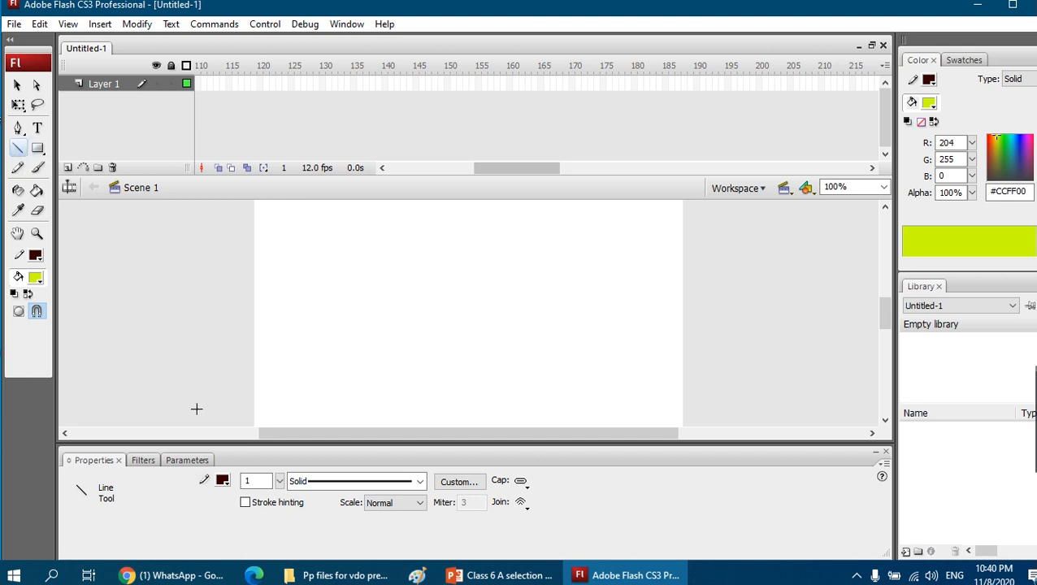
{"action": "left_click", "coordinate": [226, 483]}
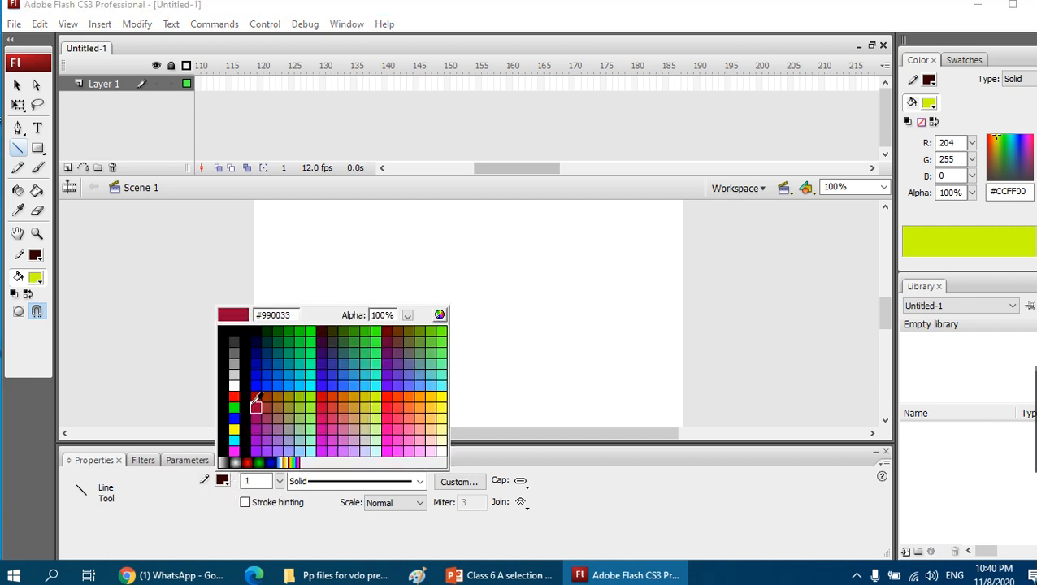
{"action": "left_click", "coordinate": [388, 394]}
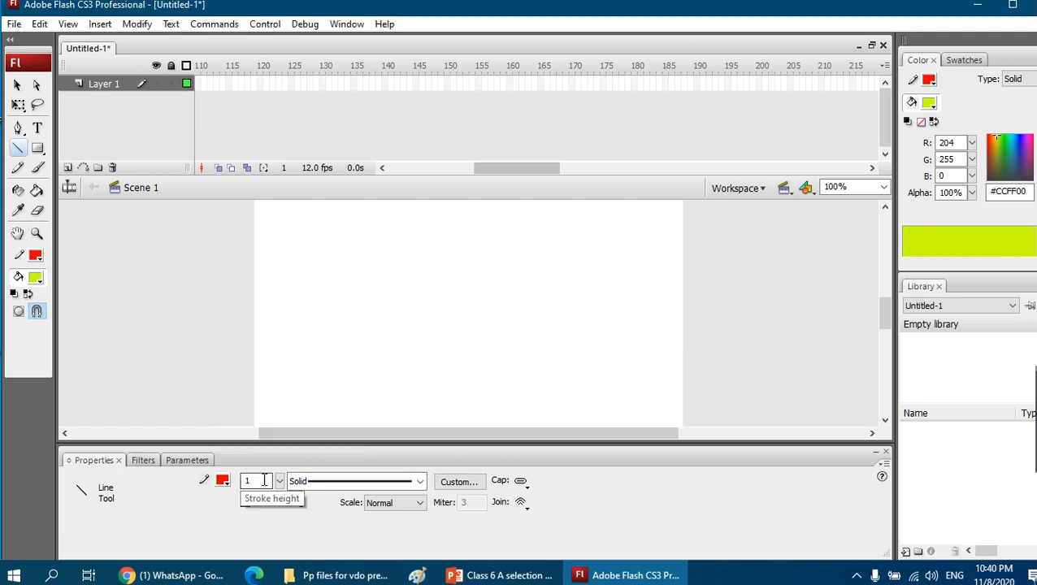
{"action": "mouse_move", "coordinate": [283, 485]}
{"action": "left_mouse_down"}
{"action": "mouse_move", "coordinate": [281, 448]}
{"action": "mouse_move", "coordinate": [284, 457]}
{"action": "left_mouse_up"}
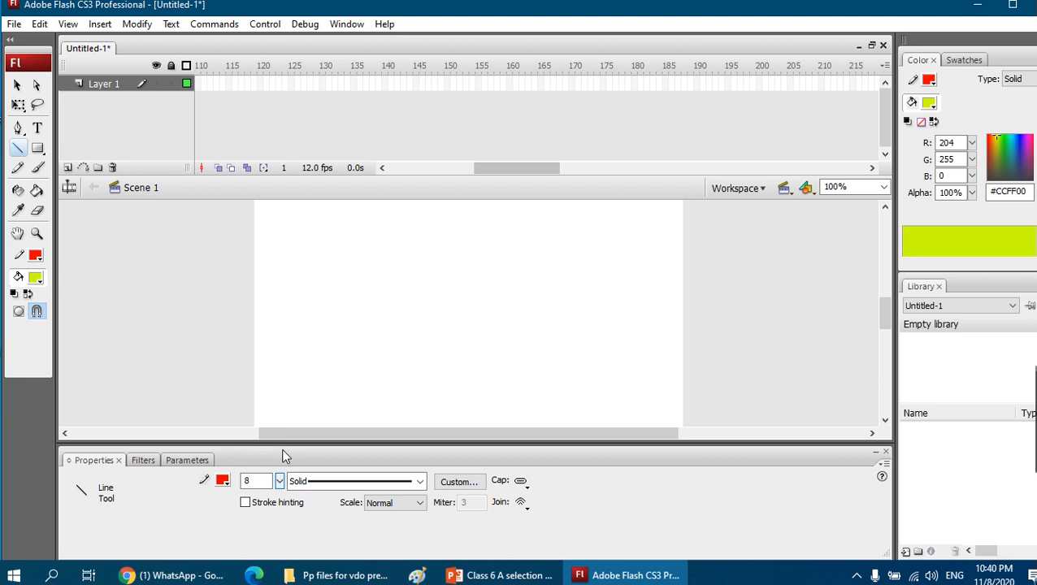
Choose the stipple stroke style and accept its custom settings: small dots, varied sizes, sparse density, 8 pts thickness
{"action": "left_click", "coordinate": [419, 481]}
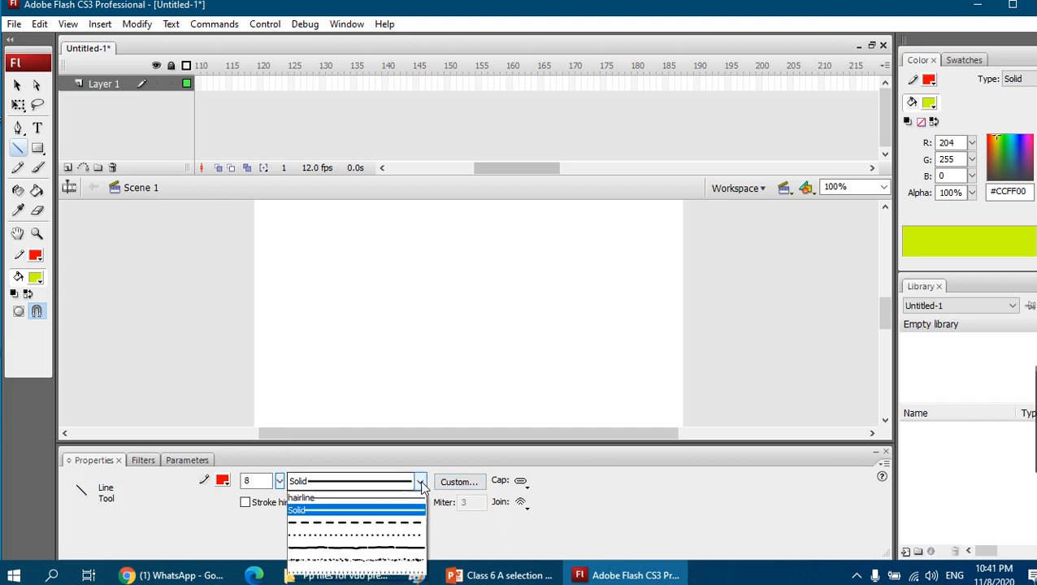
{"action": "left_click", "coordinate": [389, 561]}
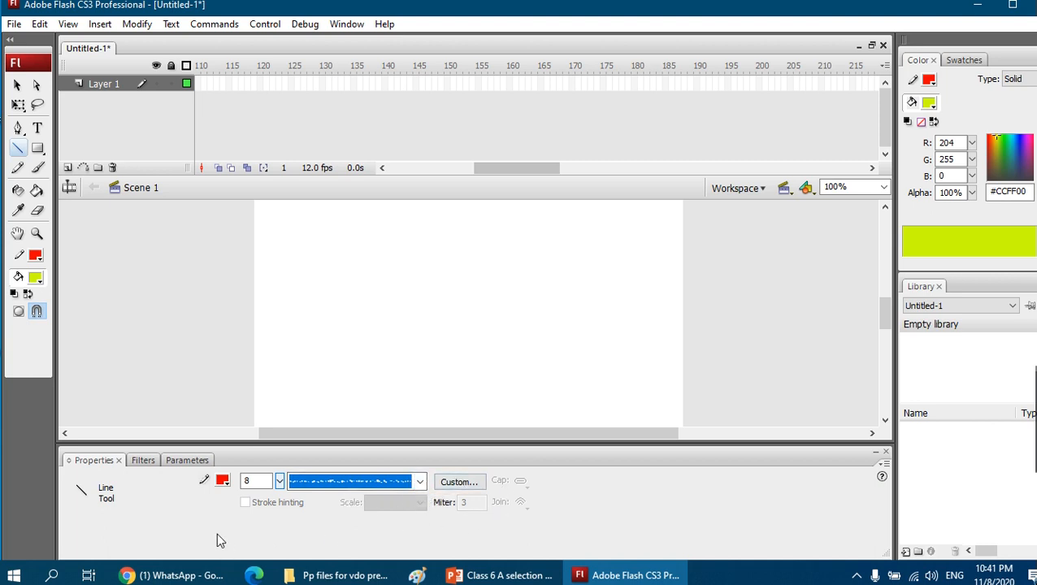
{"action": "left_click", "coordinate": [290, 238]}
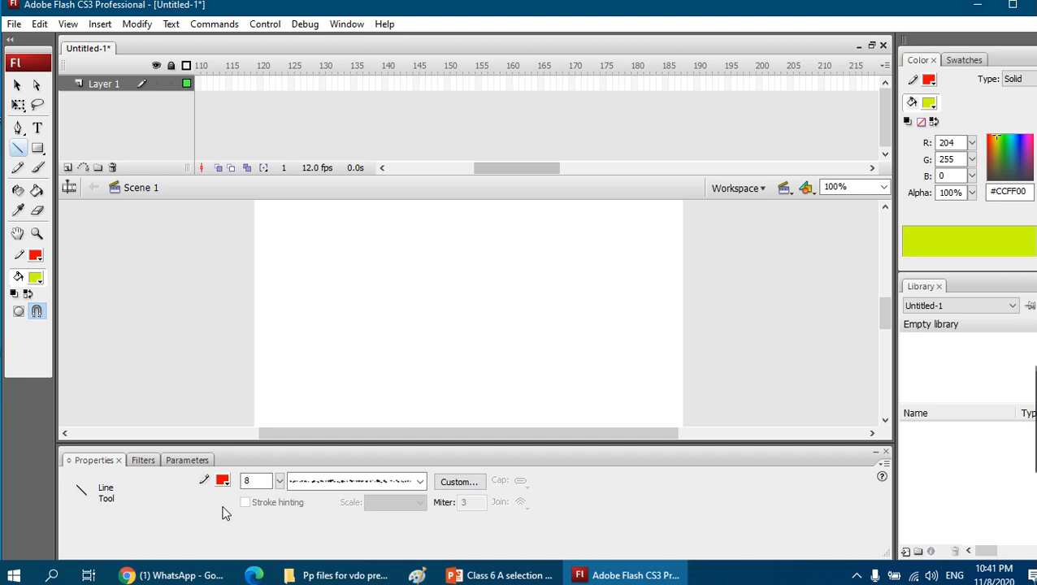
{"action": "left_click", "coordinate": [462, 485]}
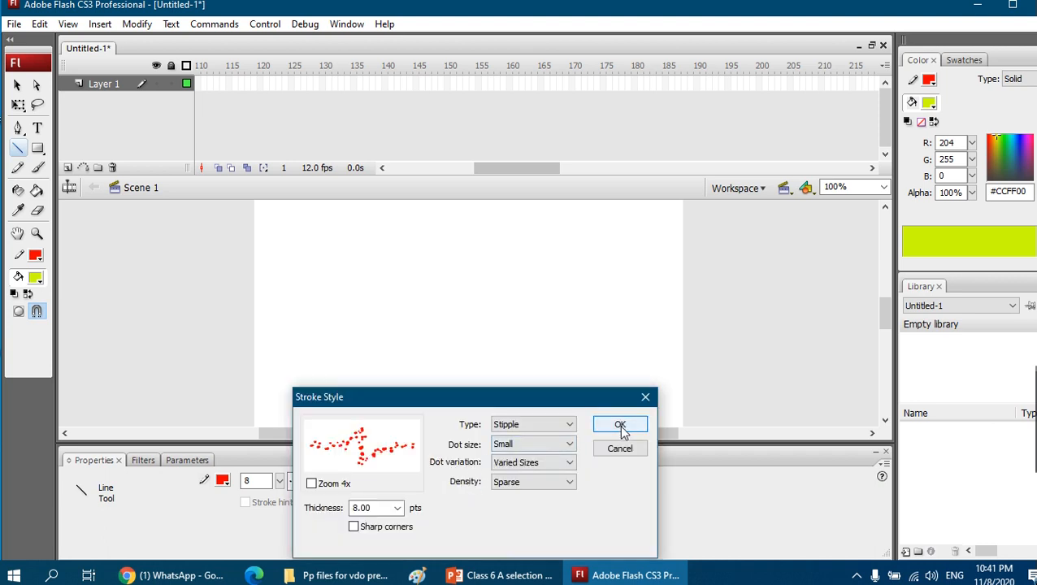
{"action": "left_click", "coordinate": [619, 425]}
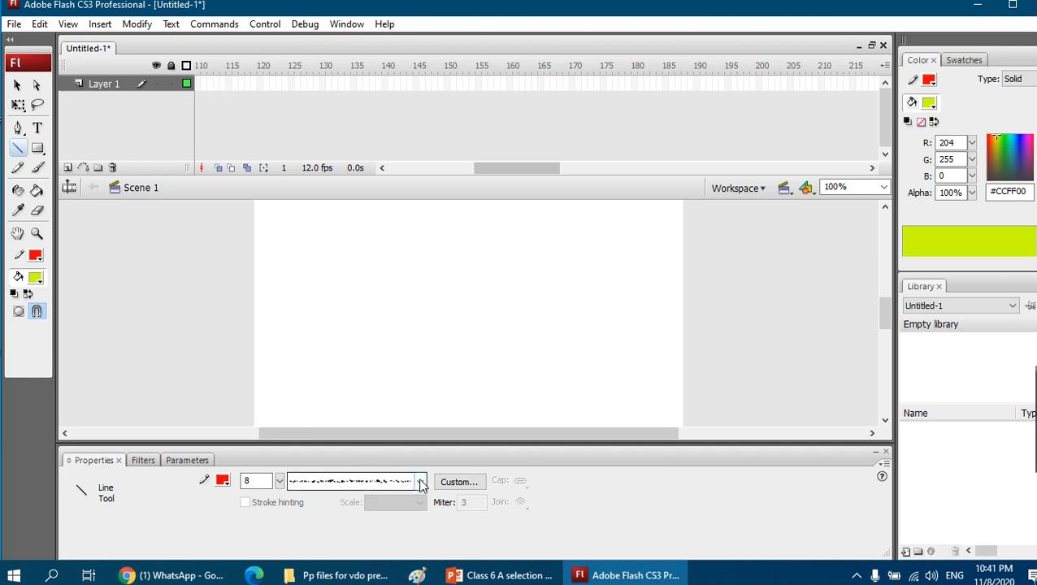
Draw a red dashed horizontal line across the upper part of the stage with stroke height 8
{"action": "left_click", "coordinate": [371, 483]}
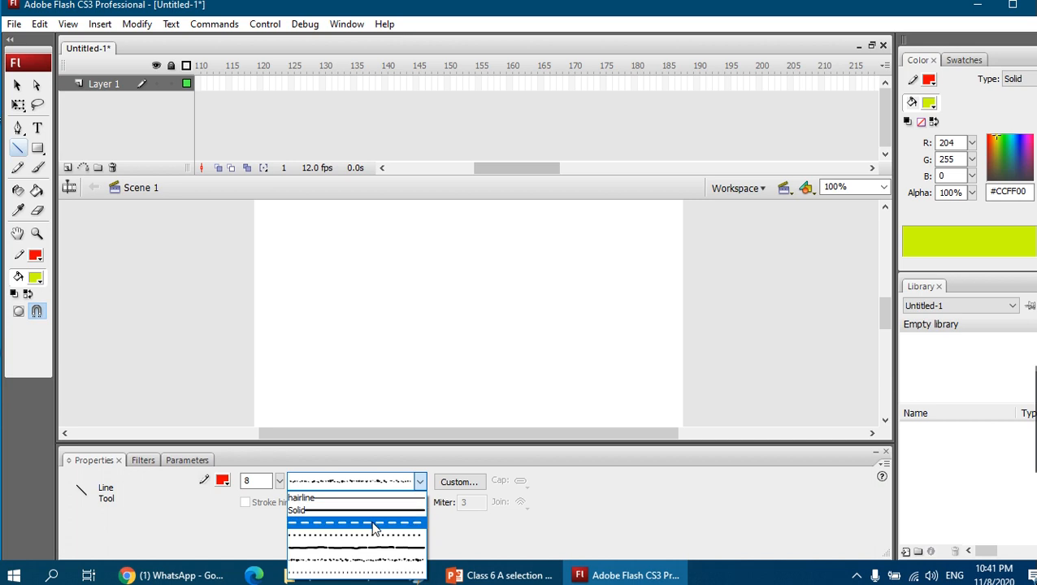
{"action": "left_click", "coordinate": [374, 524]}
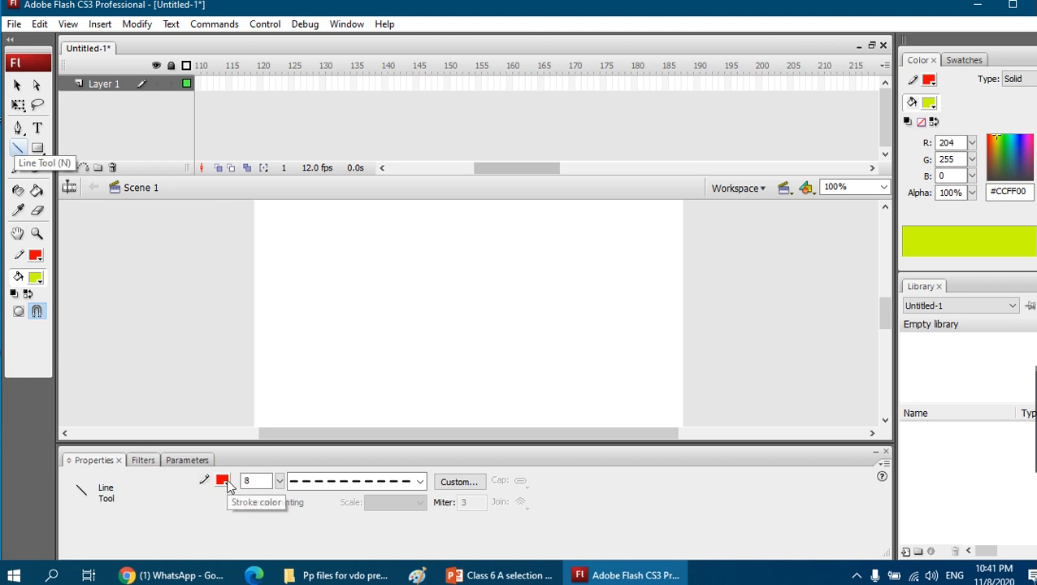
{"action": "left_click", "coordinate": [223, 480]}
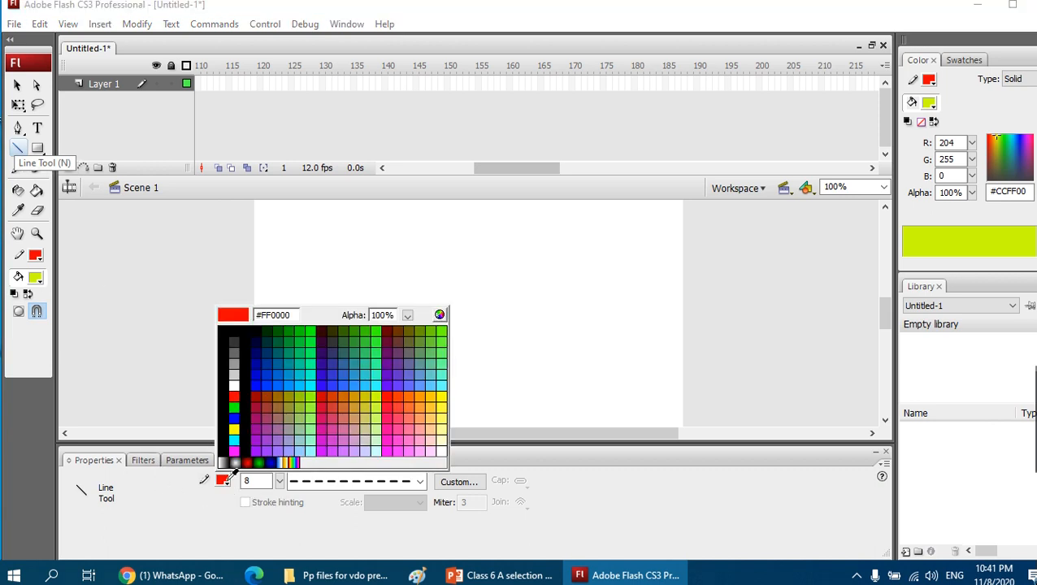
{"action": "left_click", "coordinate": [388, 397]}
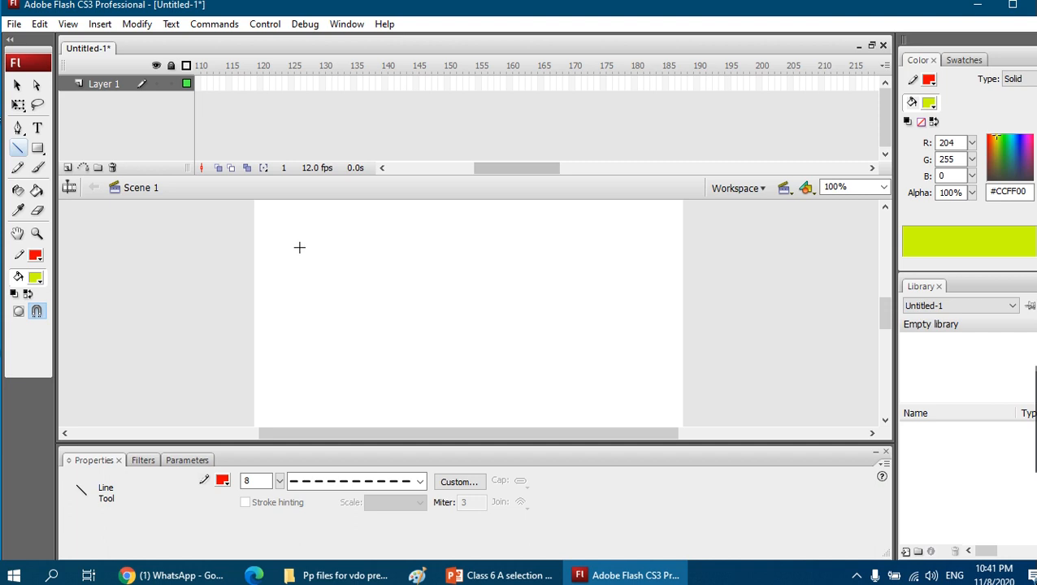
{"action": "left_click_drag", "start_coordinate": [299, 247], "coordinate": [495, 252]}
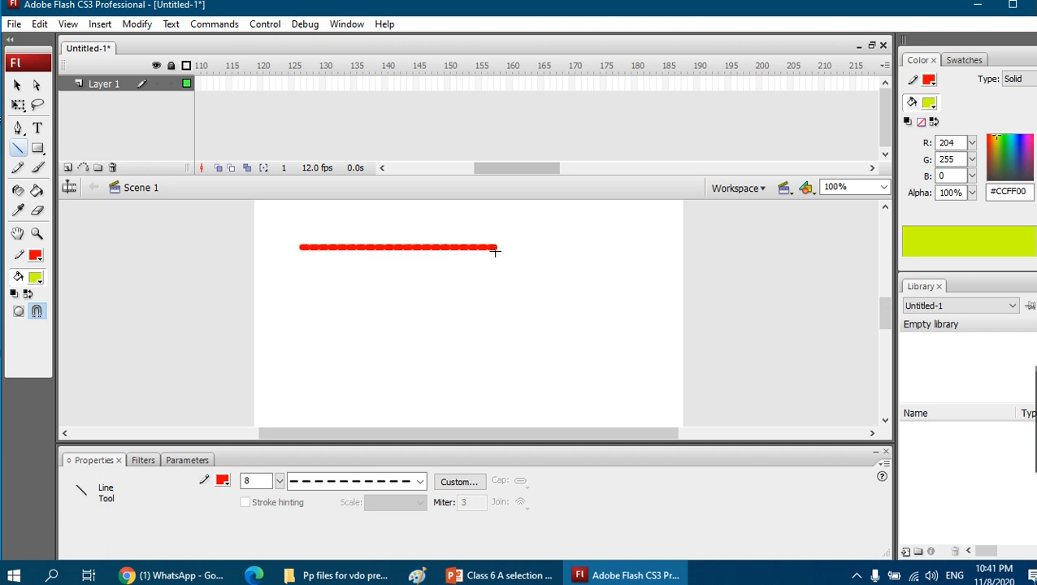
Draw a red horizontal line in the ragged stroke style just below the dashed line
{"action": "left_click", "coordinate": [420, 482]}
{"action": "left_click", "coordinate": [367, 550]}
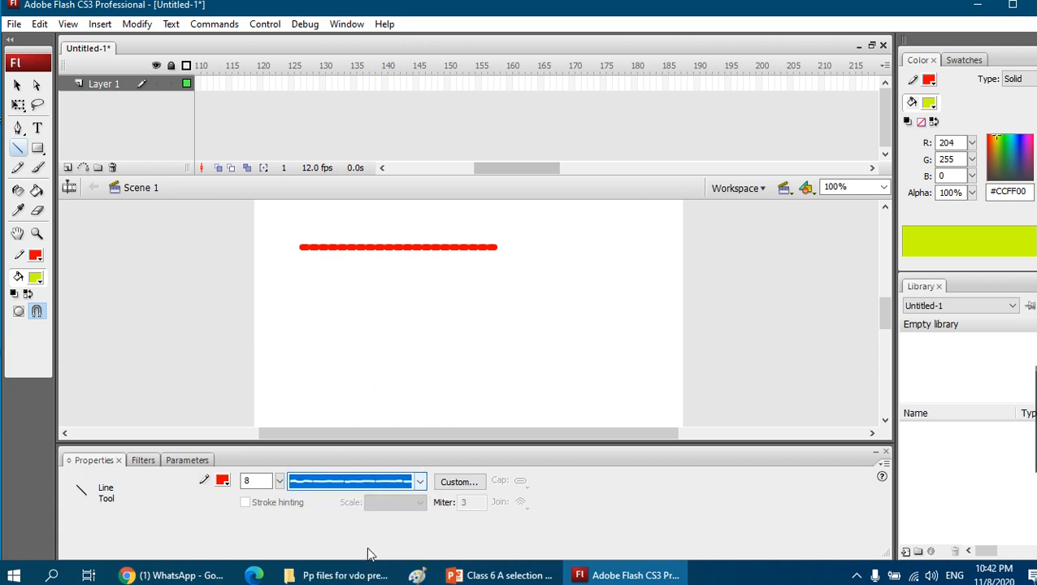
{"action": "left_click_drag", "start_coordinate": [308, 294], "coordinate": [492, 289]}
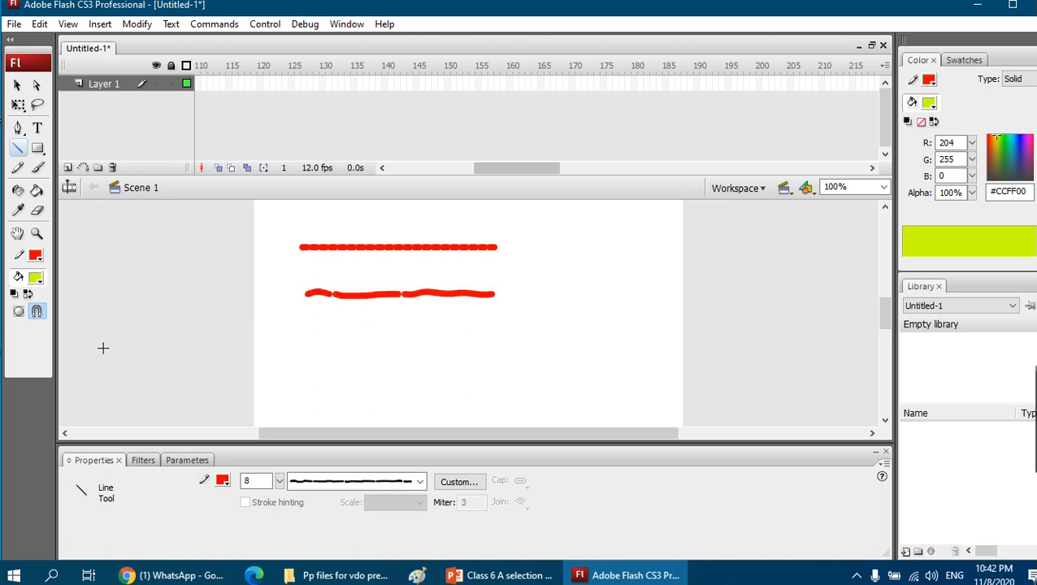
Draw a dark blue stipple line rising diagonally from the stage's lower left to its upper right
{"action": "left_click", "coordinate": [222, 482]}
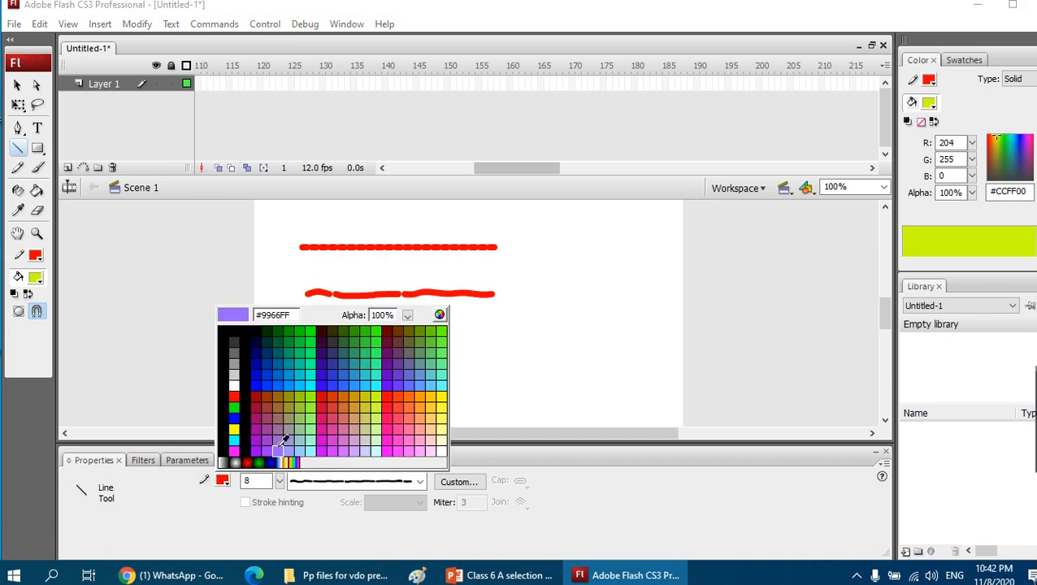
{"action": "left_click", "coordinate": [268, 362]}
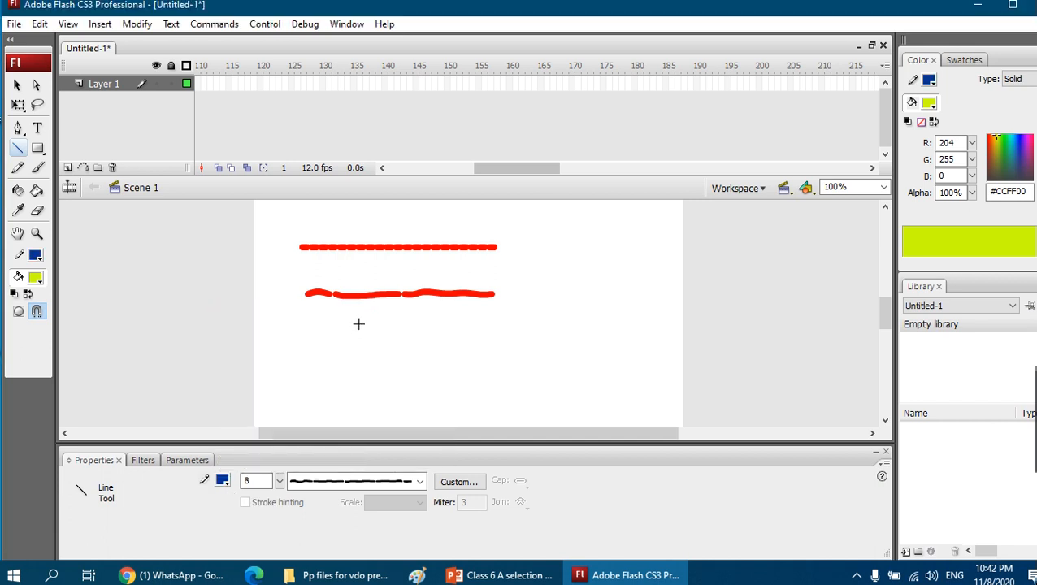
{"action": "left_click", "coordinate": [420, 482]}
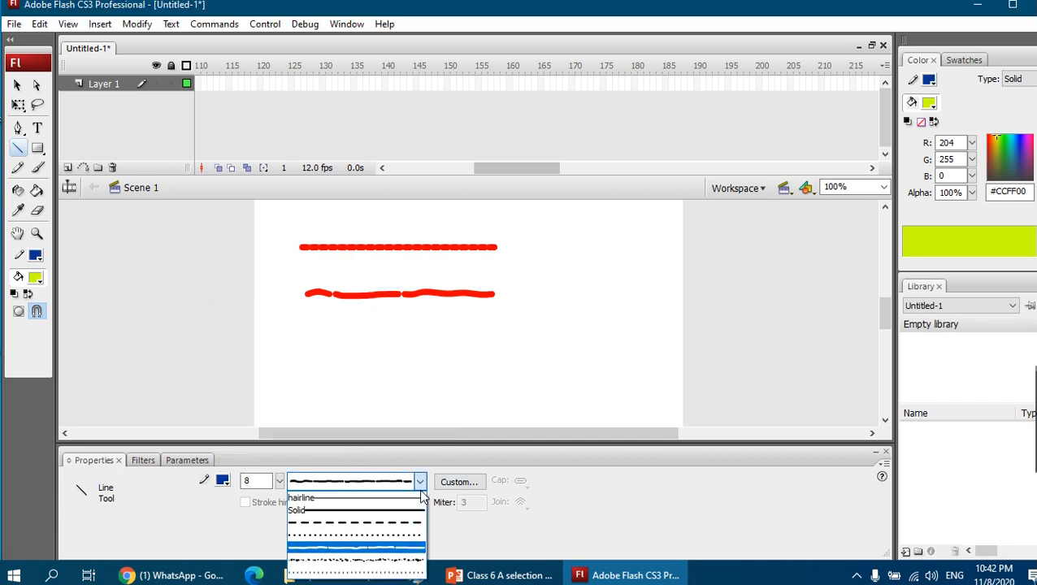
{"action": "left_click", "coordinate": [404, 561]}
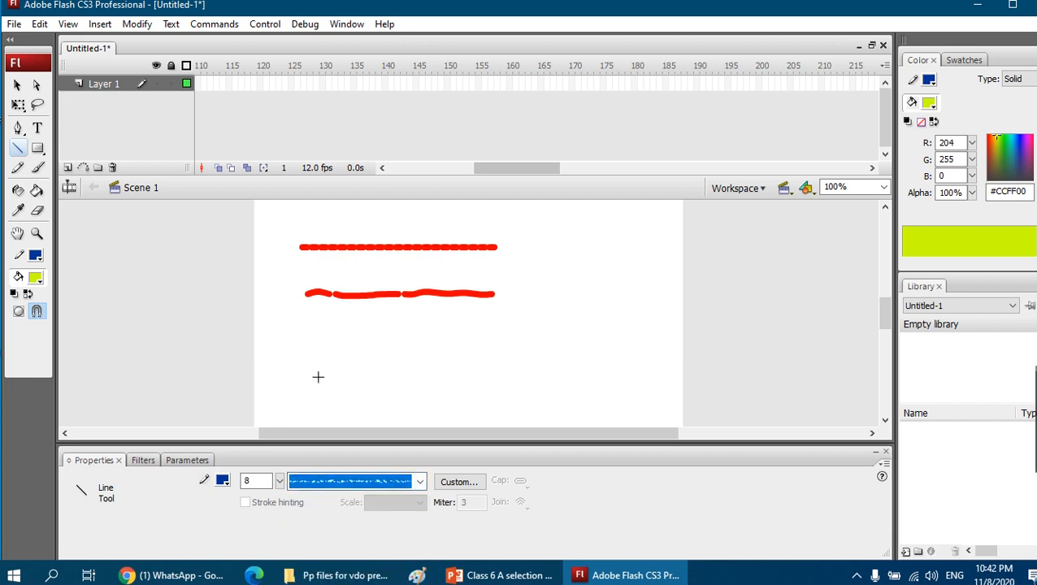
{"action": "left_click", "coordinate": [318, 377]}
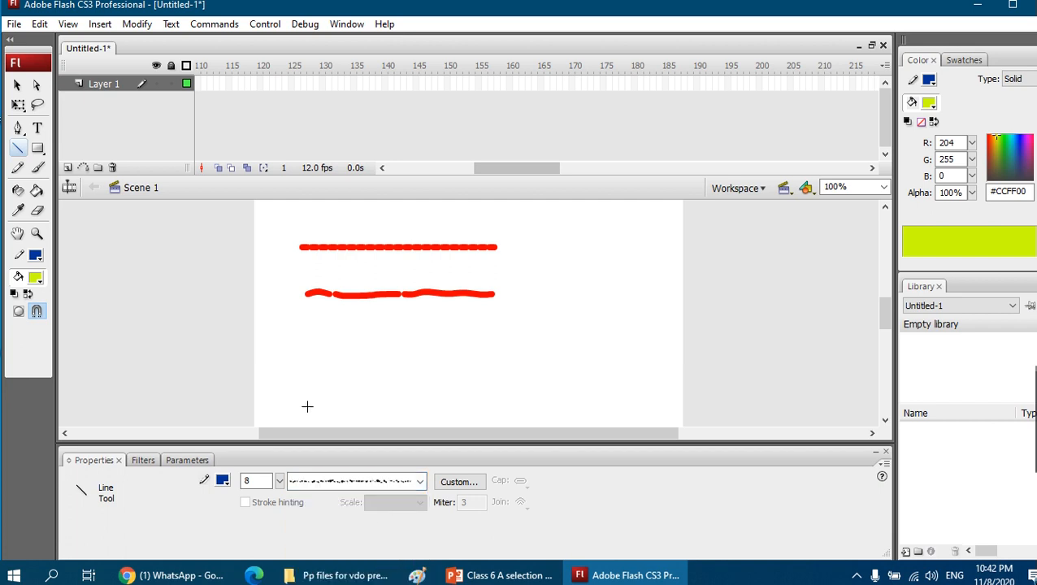
{"action": "mouse_move", "coordinate": [309, 391]}
{"action": "left_mouse_down"}
{"action": "mouse_move", "coordinate": [623, 268]}
{"action": "mouse_move", "coordinate": [650, 232]}
{"action": "left_mouse_up"}
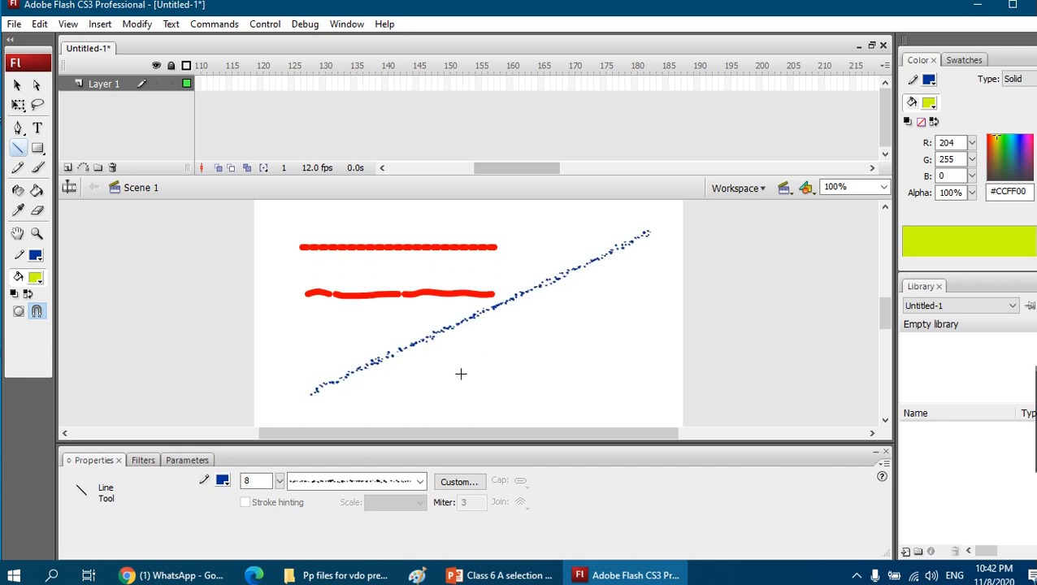
Draw a dark blue dotted line sloping gently upward beneath the diagonal stipple line
{"action": "left_click", "coordinate": [420, 481]}
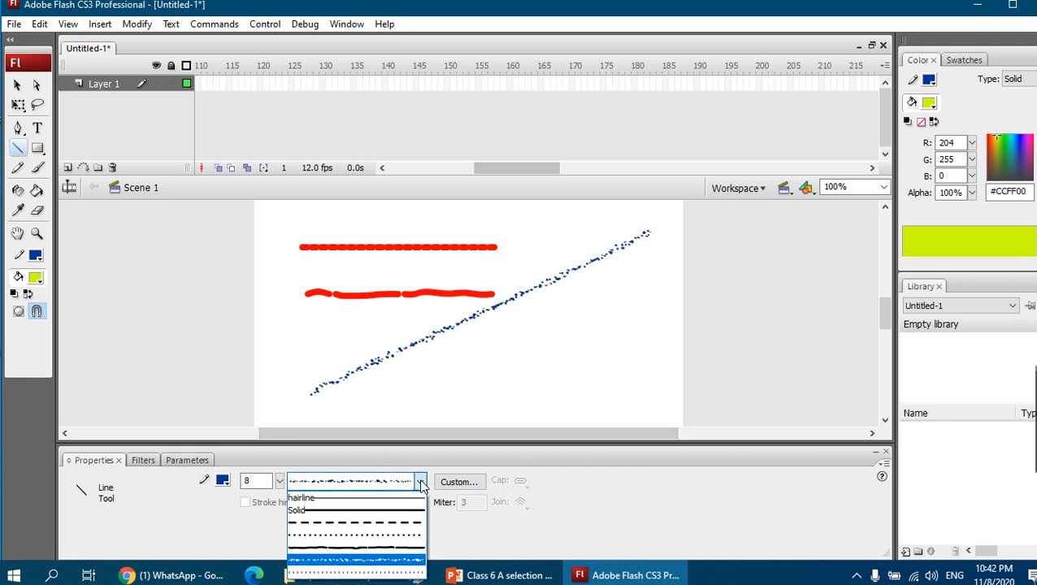
{"action": "left_click", "coordinate": [378, 536]}
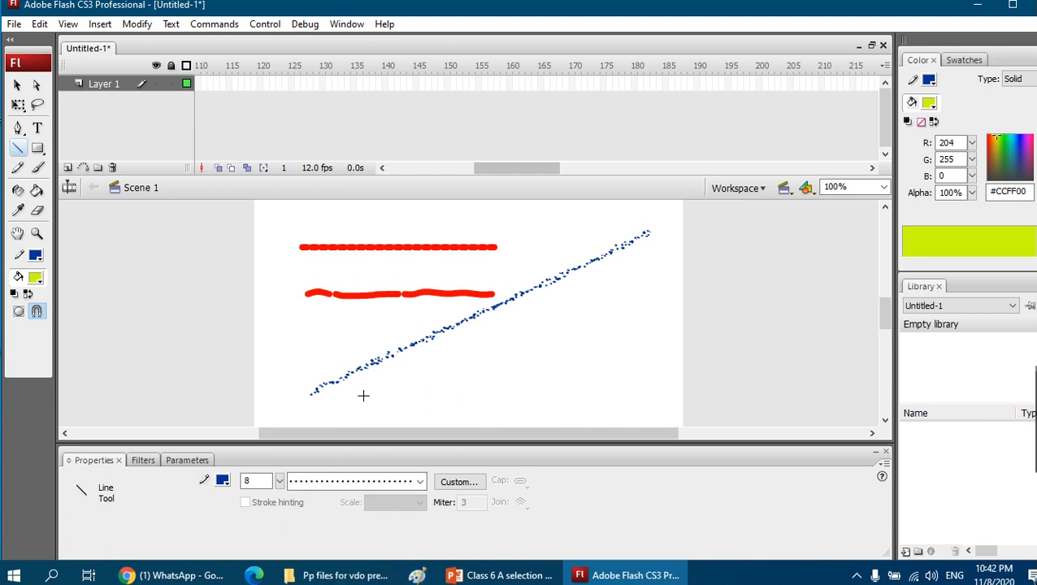
{"action": "left_click_drag", "start_coordinate": [359, 396], "coordinate": [570, 349]}
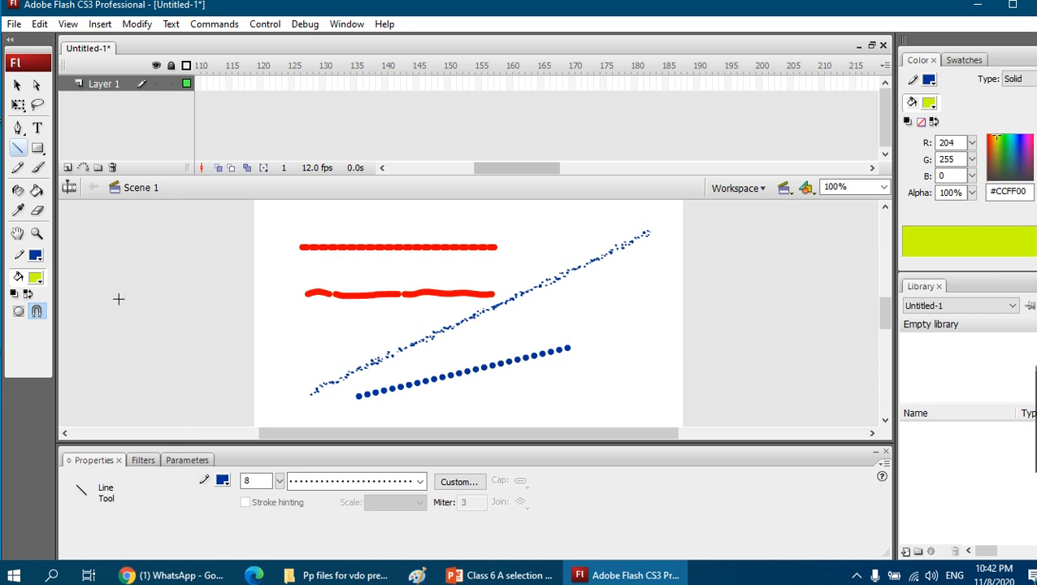
Draw a green #99CC00 hatched line rising across the stage's lower right area
{"action": "left_click", "coordinate": [222, 480]}
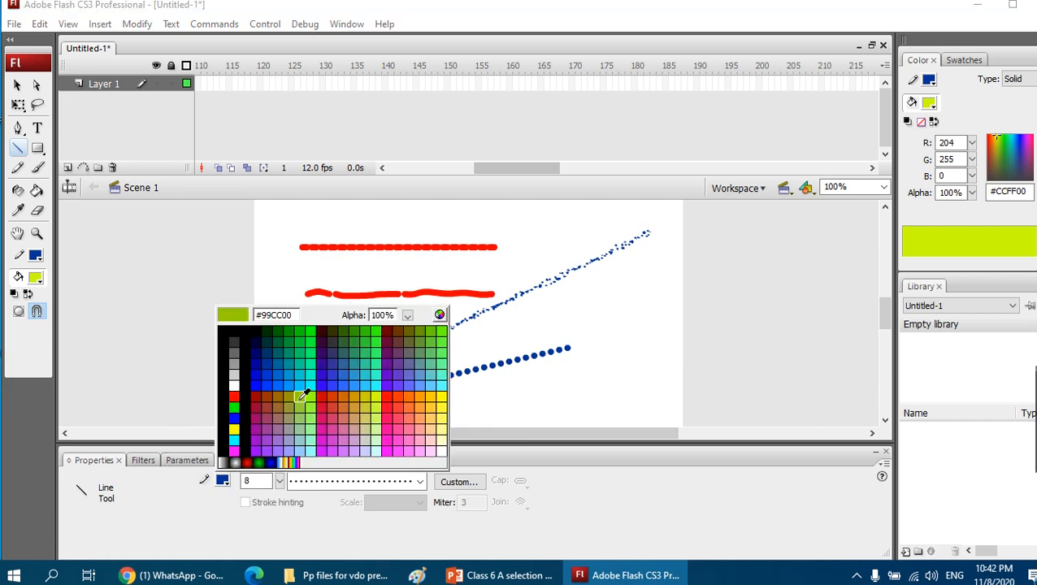
{"action": "left_click", "coordinate": [303, 395]}
{"action": "left_click", "coordinate": [423, 482]}
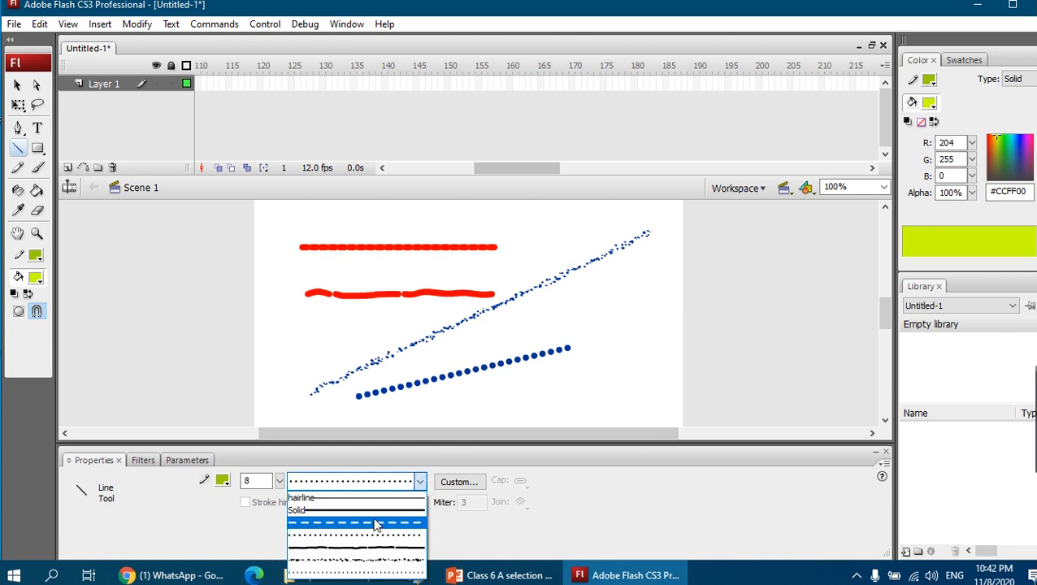
{"action": "left_click", "coordinate": [374, 572]}
{"action": "left_click_drag", "start_coordinate": [483, 410], "coordinate": [652, 348]}
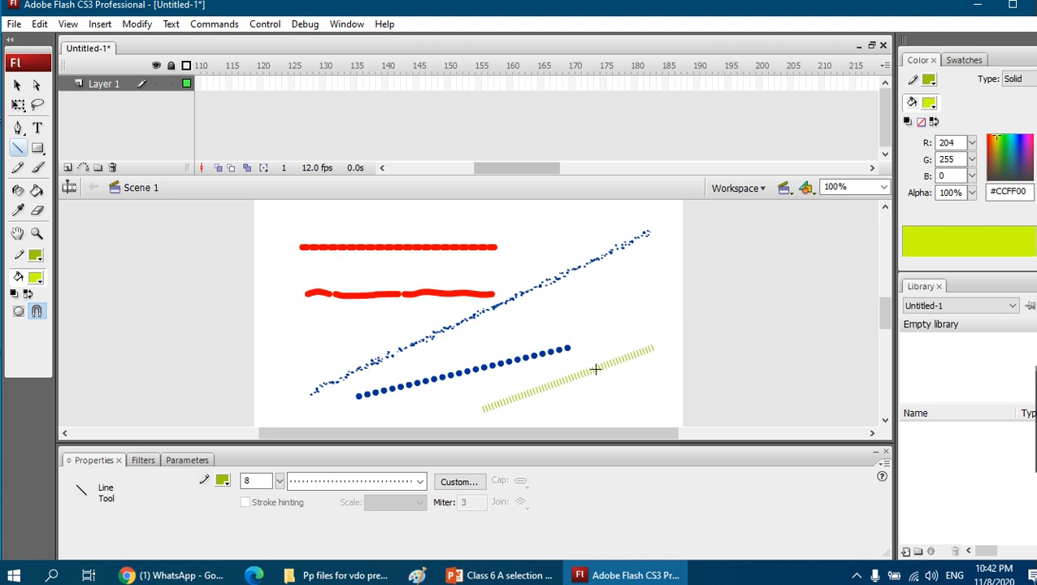
Raise the stroke height to 30 and draw a thick, nearly vertical hatched line along the stage's left side
{"action": "left_click", "coordinate": [281, 481]}
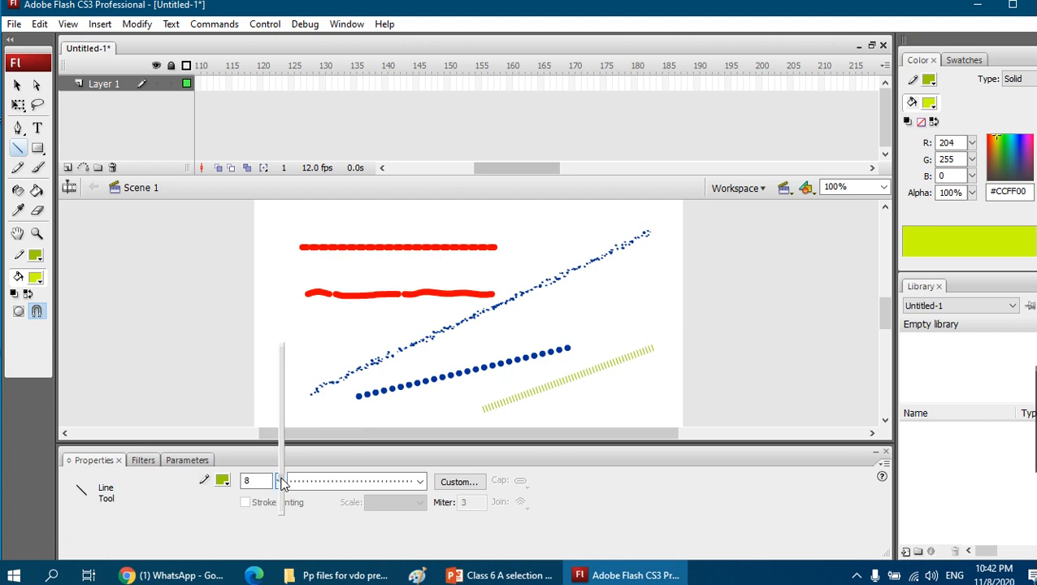
{"action": "left_click_drag", "start_coordinate": [279, 413], "coordinate": [278, 413]}
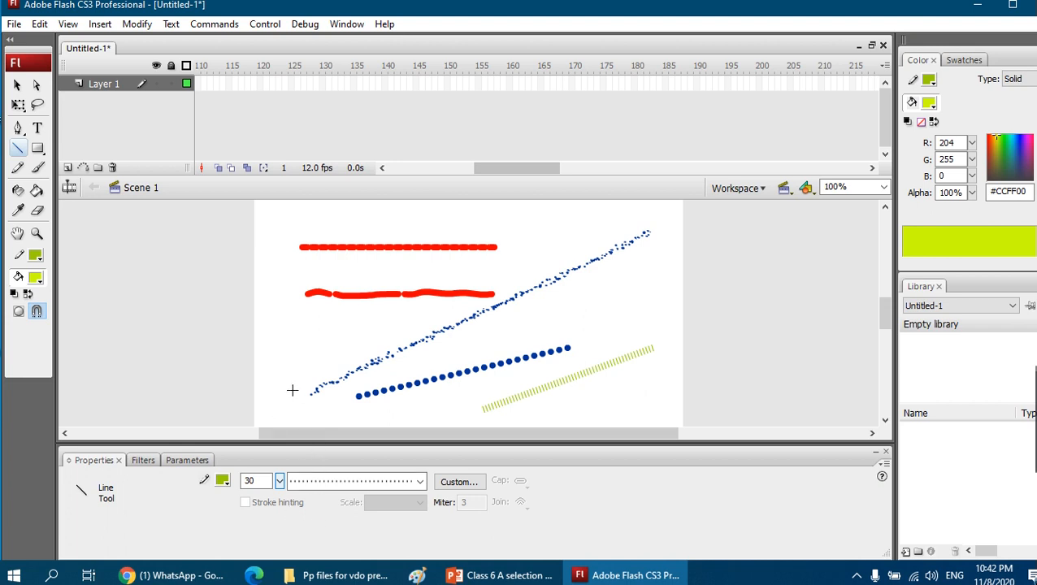
{"action": "mouse_move", "coordinate": [272, 400]}
{"action": "left_mouse_down"}
{"action": "mouse_move", "coordinate": [324, 256]}
{"action": "mouse_move", "coordinate": [294, 226]}
{"action": "left_mouse_up"}
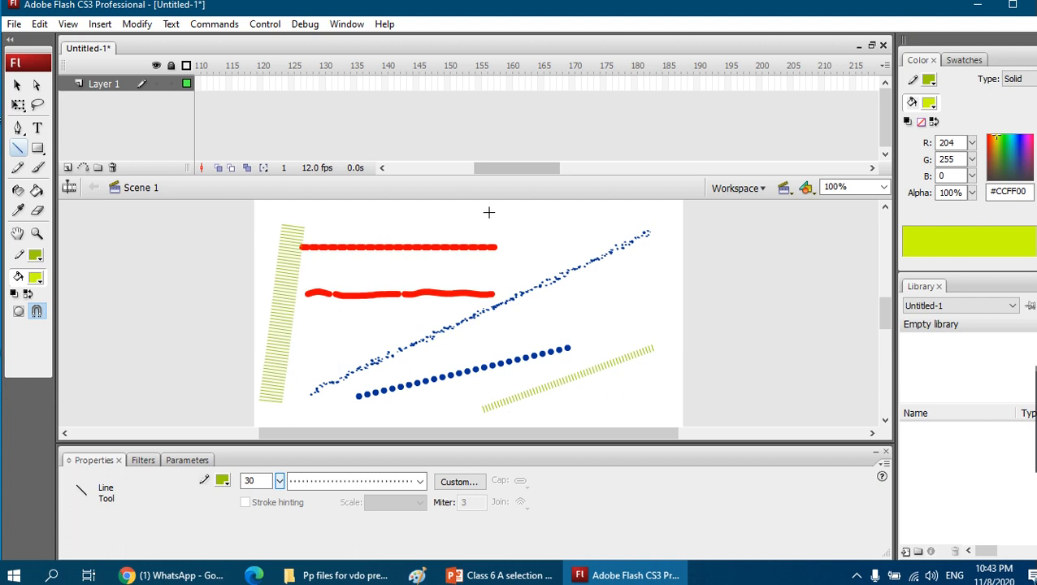
Select all the drawn lines on the stage and delete them
{"action": "key", "text": "ctrl+a"}
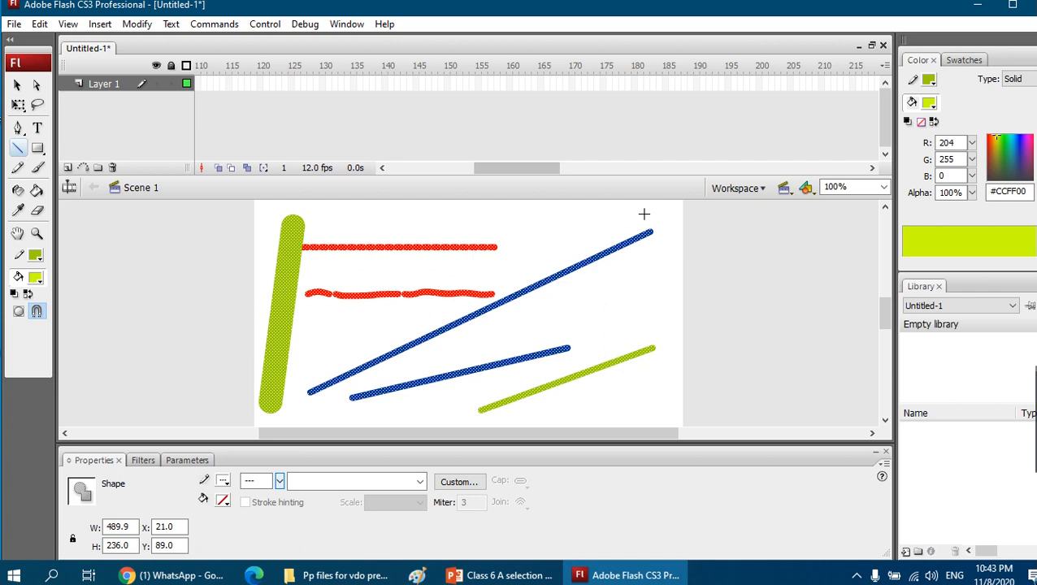
{"action": "key", "text": "Delete"}
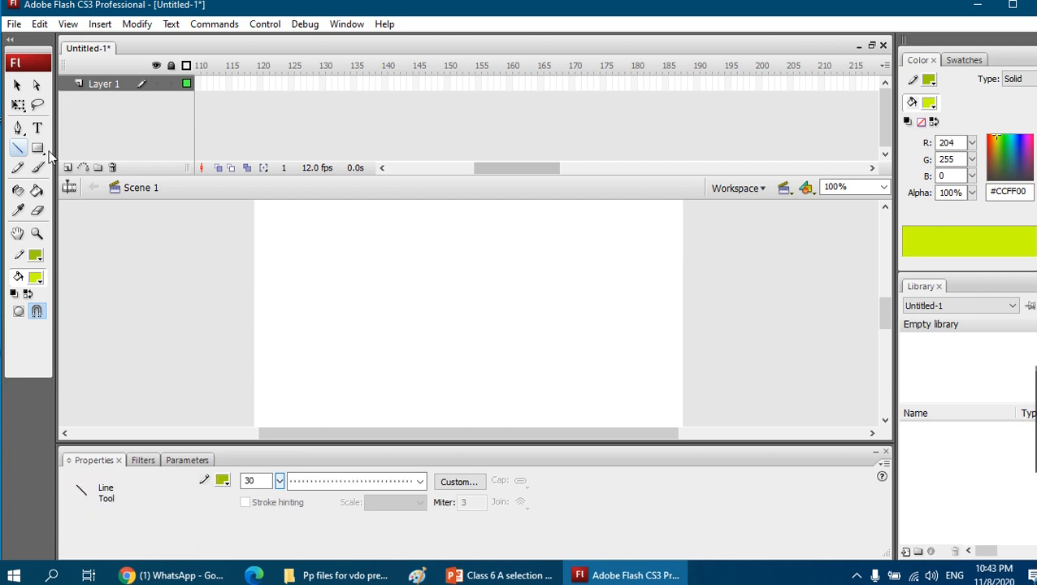
Set the Rectangle tool to a dark blue #003399 stroke and a lime #CCFF00 fill
{"action": "left_click", "coordinate": [38, 151]}
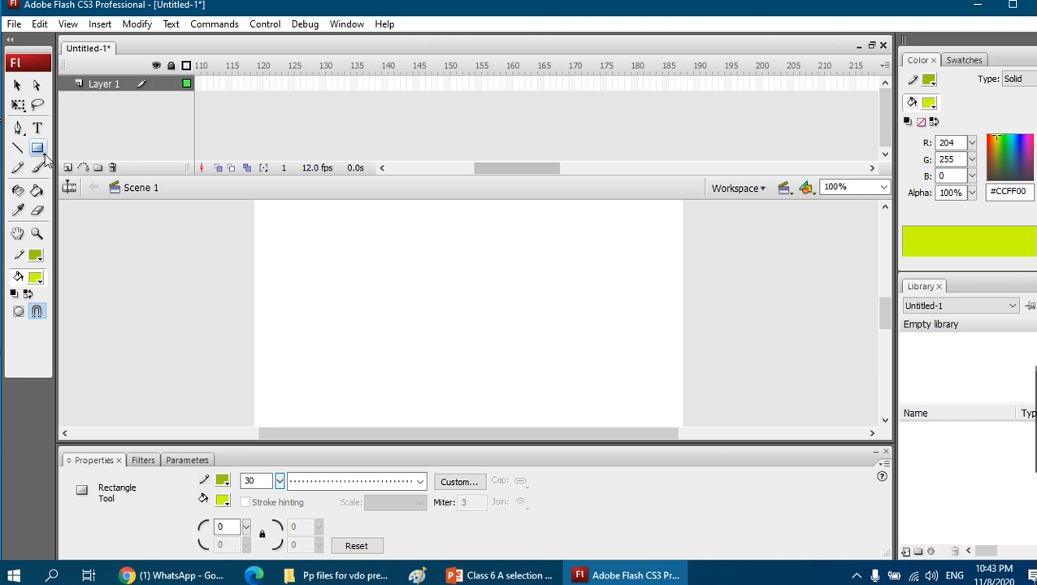
{"action": "left_click", "coordinate": [43, 153]}
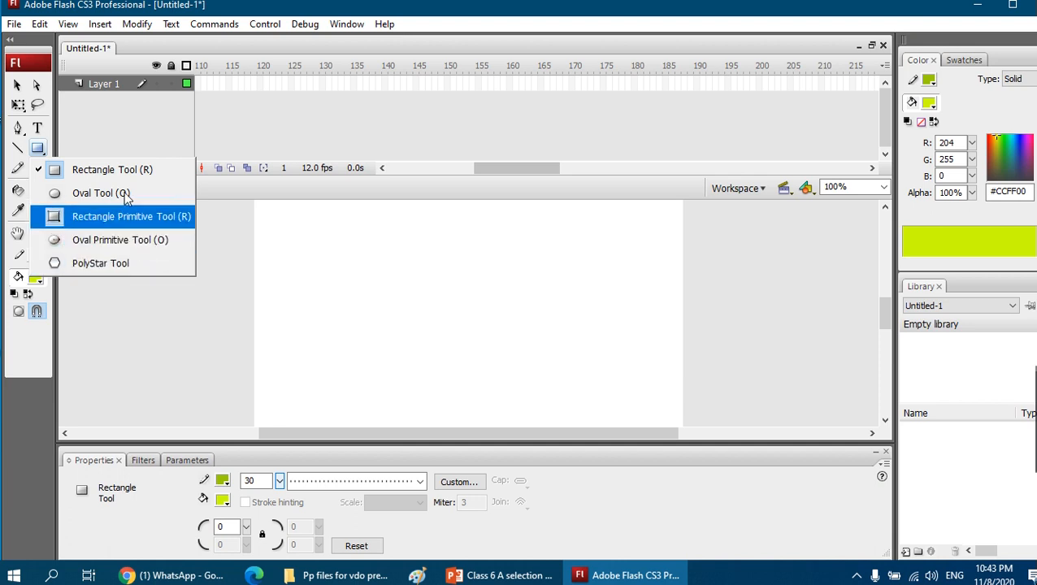
{"action": "left_click", "coordinate": [52, 166]}
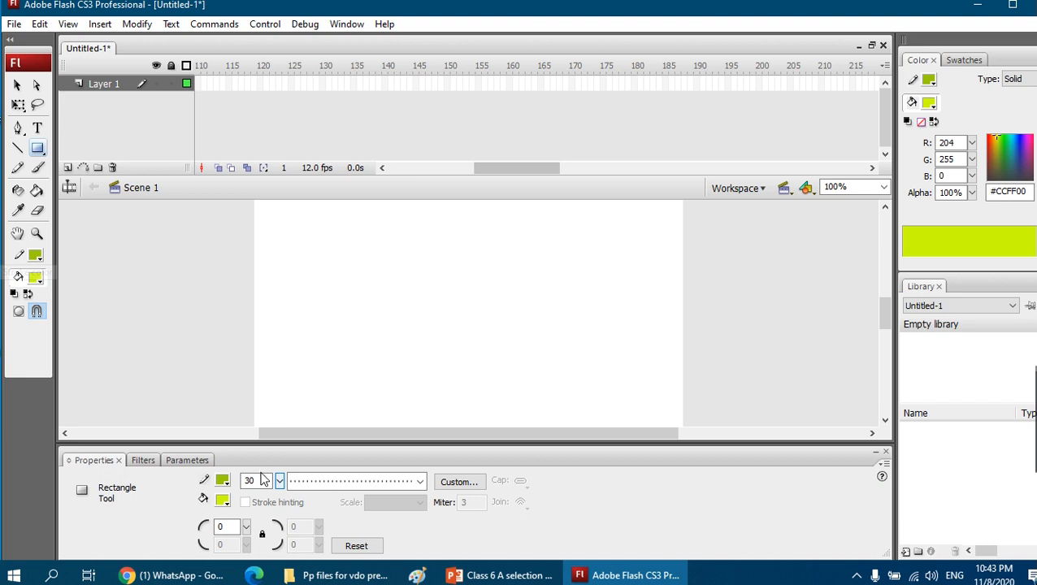
{"action": "left_click", "coordinate": [227, 482]}
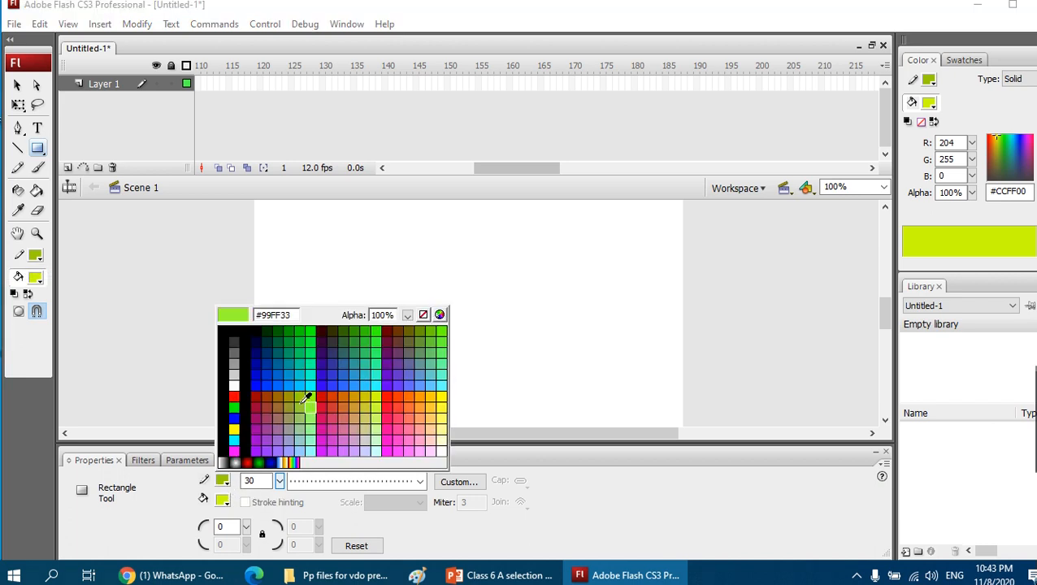
{"action": "left_click", "coordinate": [274, 360]}
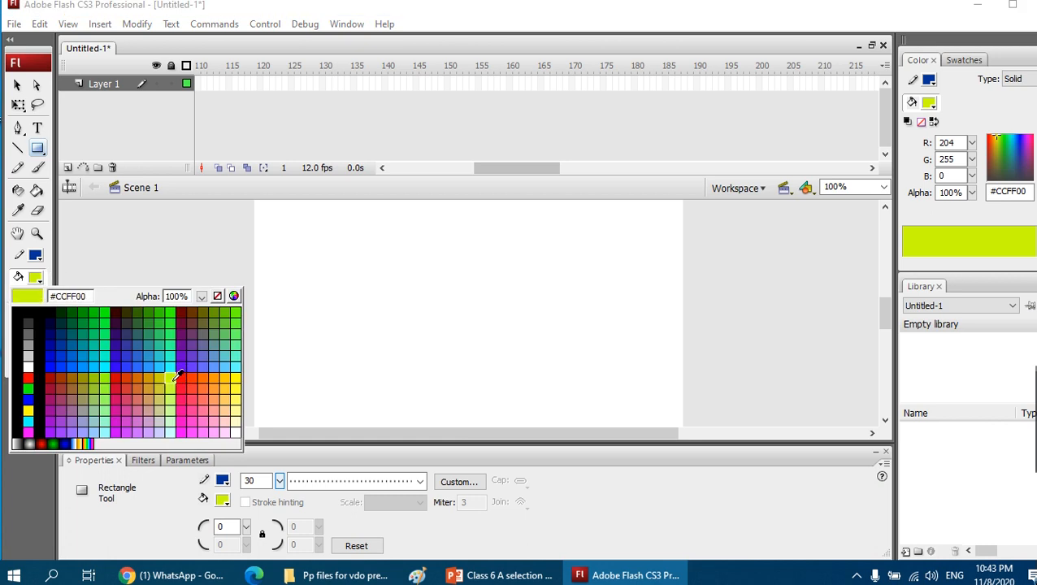
{"action": "left_click", "coordinate": [177, 376]}
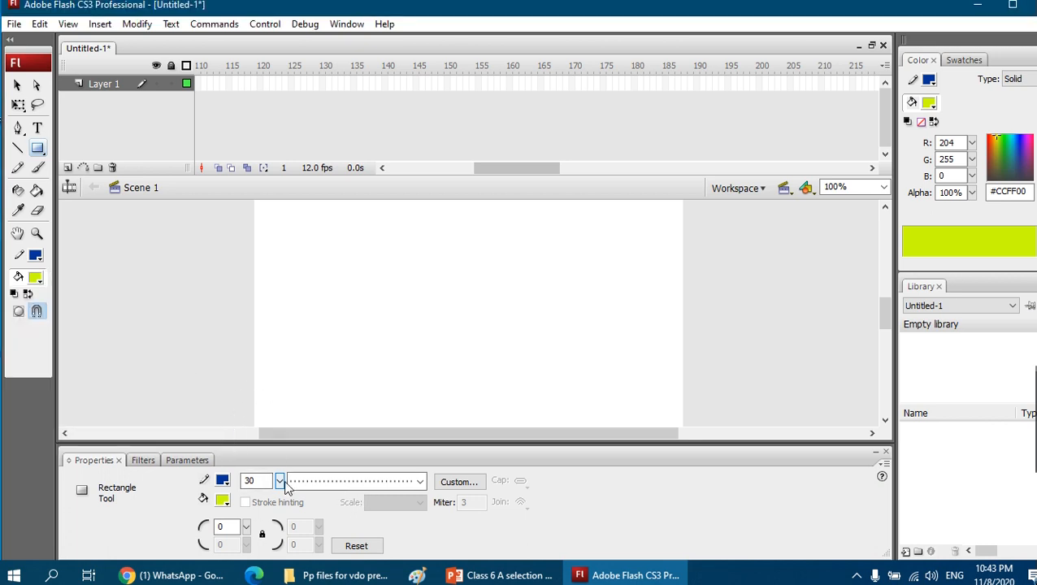
Set the stroke height to 10 with a dotted style, and draw a square and a wider rectangle side by side on the stage
{"action": "left_click", "coordinate": [281, 485]}
{"action": "left_click_drag", "start_coordinate": [281, 463], "coordinate": [283, 518]}
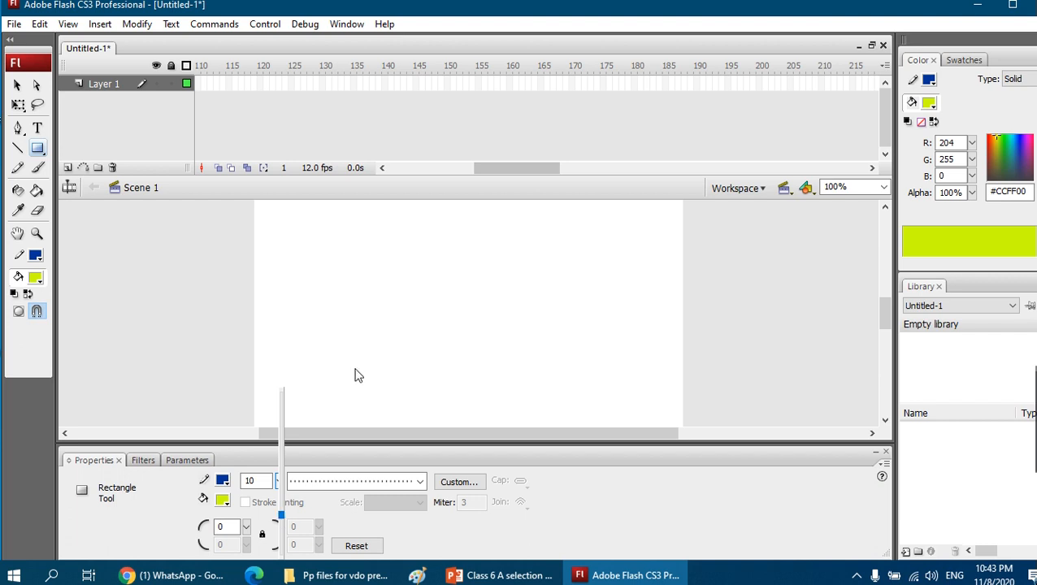
{"action": "left_click", "coordinate": [420, 482]}
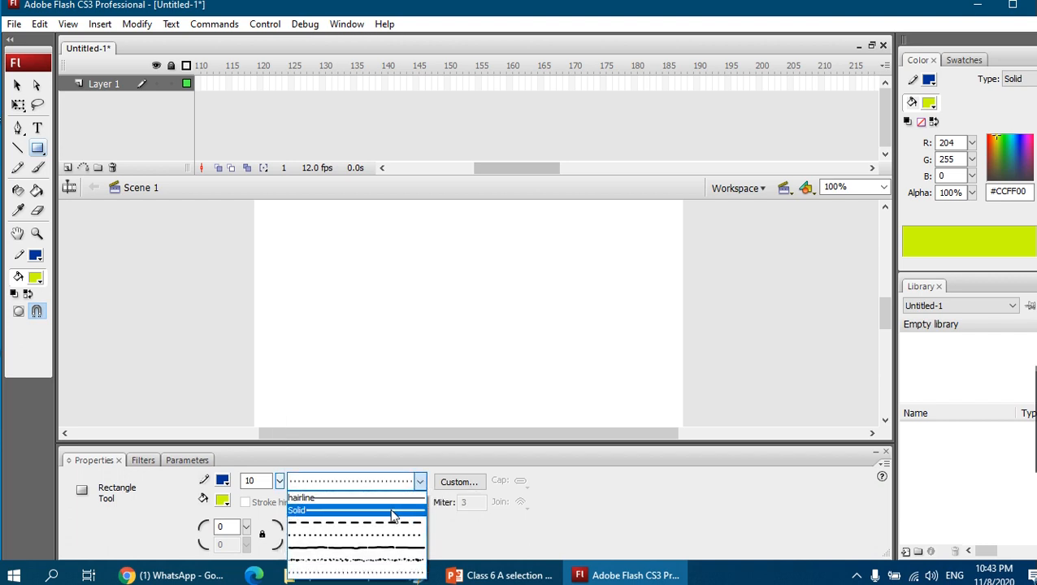
{"action": "left_click", "coordinate": [392, 536]}
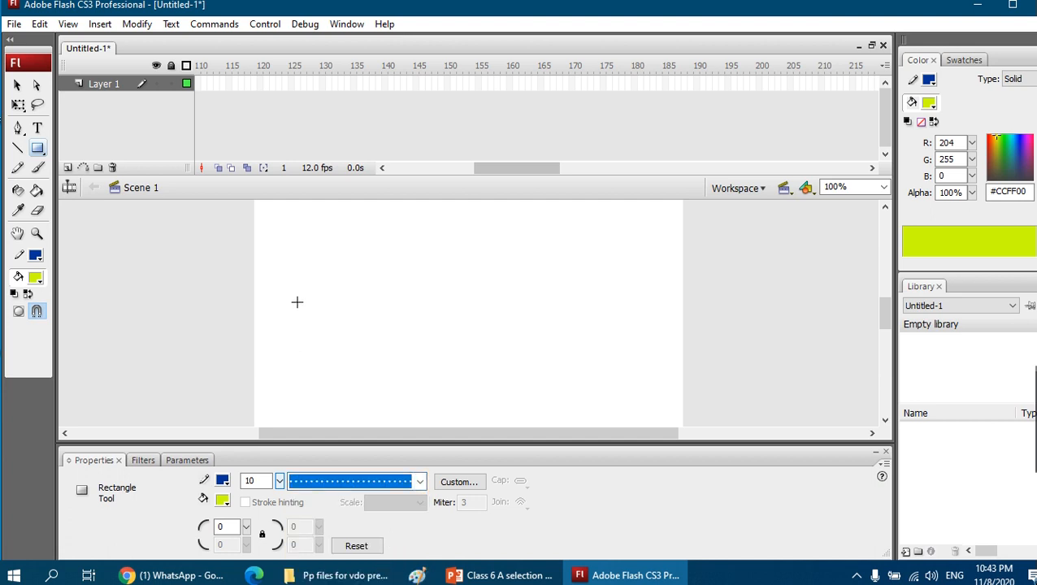
{"action": "left_click_drag", "start_coordinate": [303, 252], "coordinate": [393, 340]}
{"action": "mouse_move", "coordinate": [449, 257]}
{"action": "left_mouse_down"}
{"action": "mouse_move", "coordinate": [595, 399]}
{"action": "mouse_move", "coordinate": [655, 403]}
{"action": "mouse_move", "coordinate": [688, 387]}
{"action": "mouse_move", "coordinate": [675, 358]}
{"action": "left_mouse_up"}
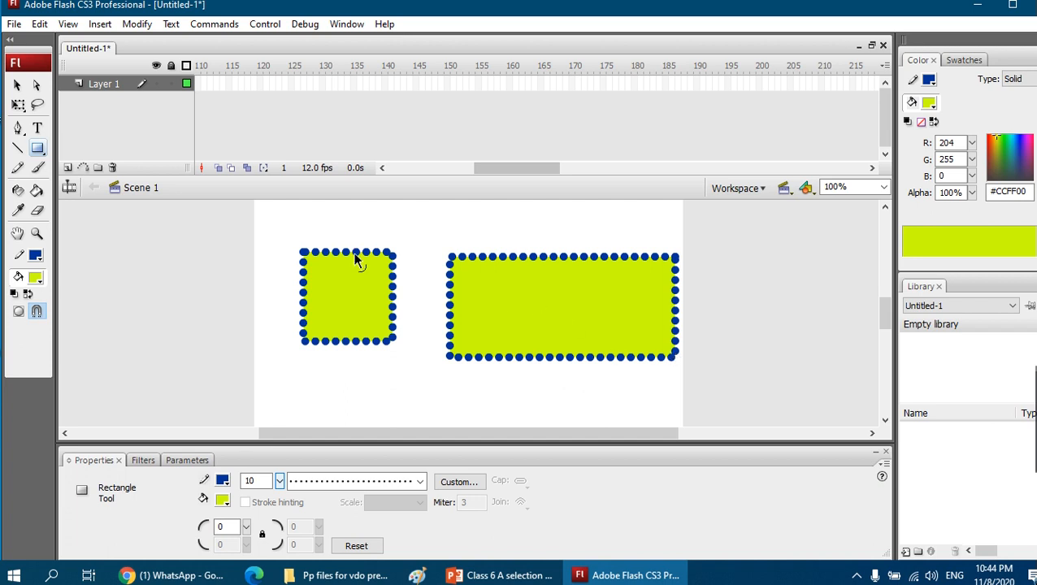
Select both dotted rectangles on the stage and delete them
{"action": "key", "text": "ctrl+a"}
{"action": "key", "text": "Delete"}
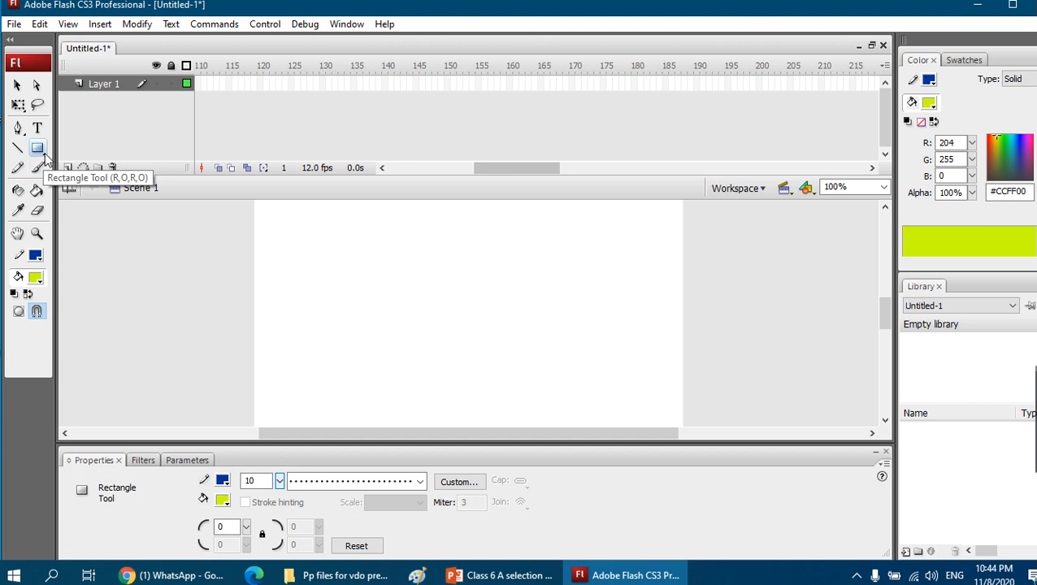
Switch to the Oval tool with a dark purple #330033 stroke and an orange #CC6600 fill
{"action": "left_click_drag", "start_coordinate": [45, 156], "coordinate": [79, 195]}
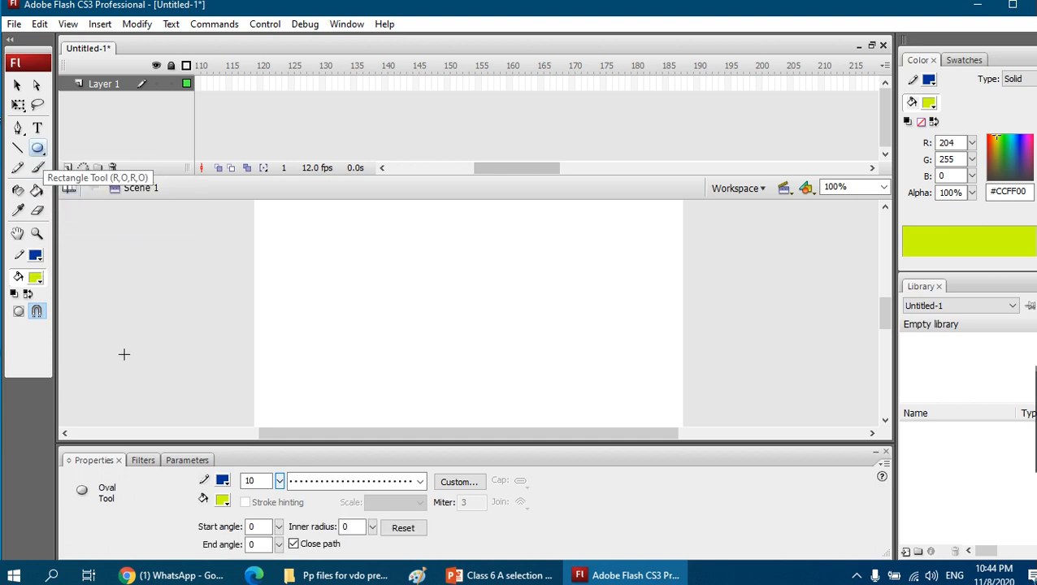
{"action": "left_click", "coordinate": [38, 257]}
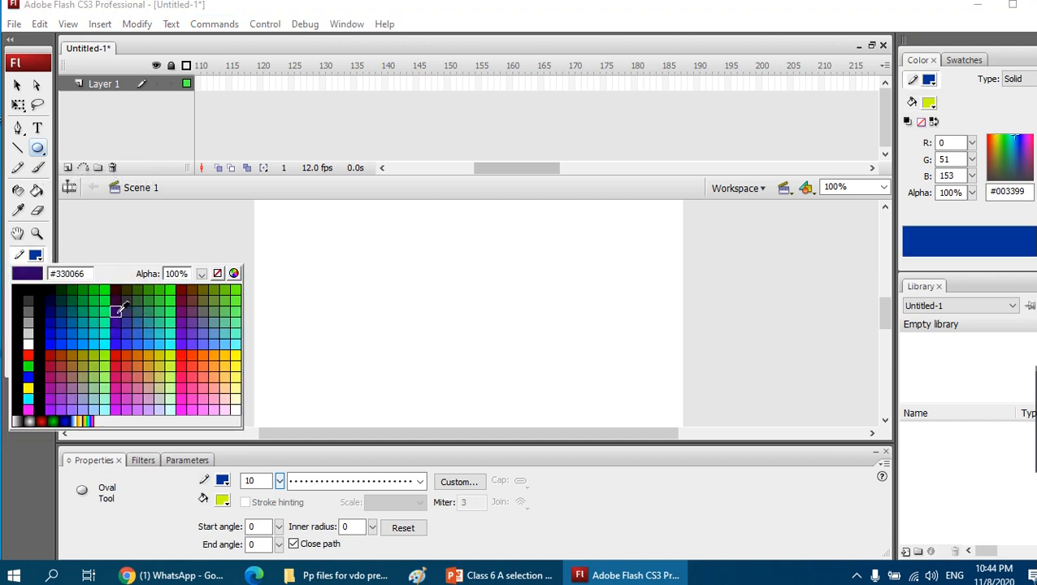
{"action": "left_click", "coordinate": [116, 302]}
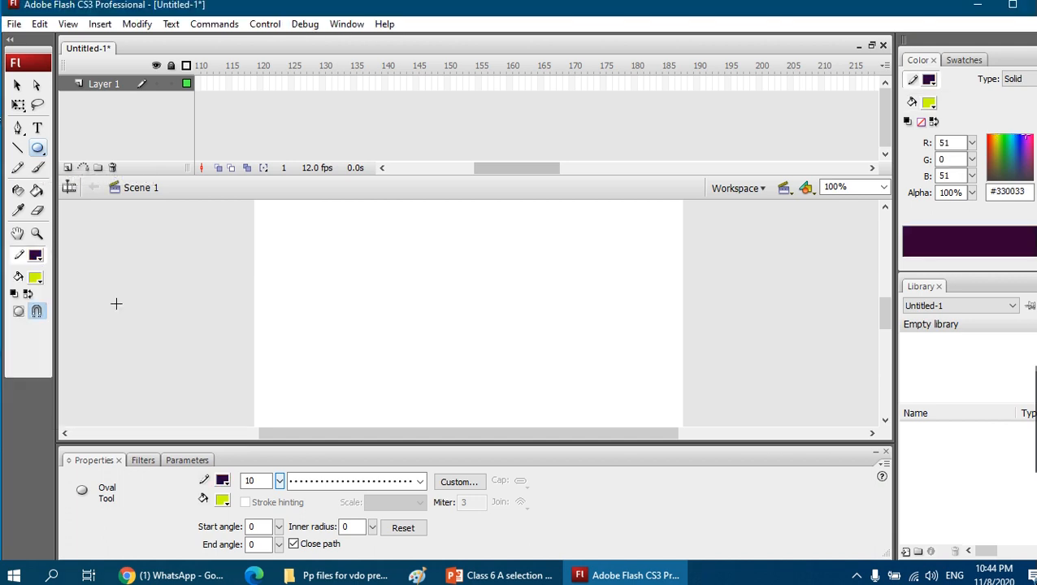
{"action": "left_click", "coordinate": [41, 286]}
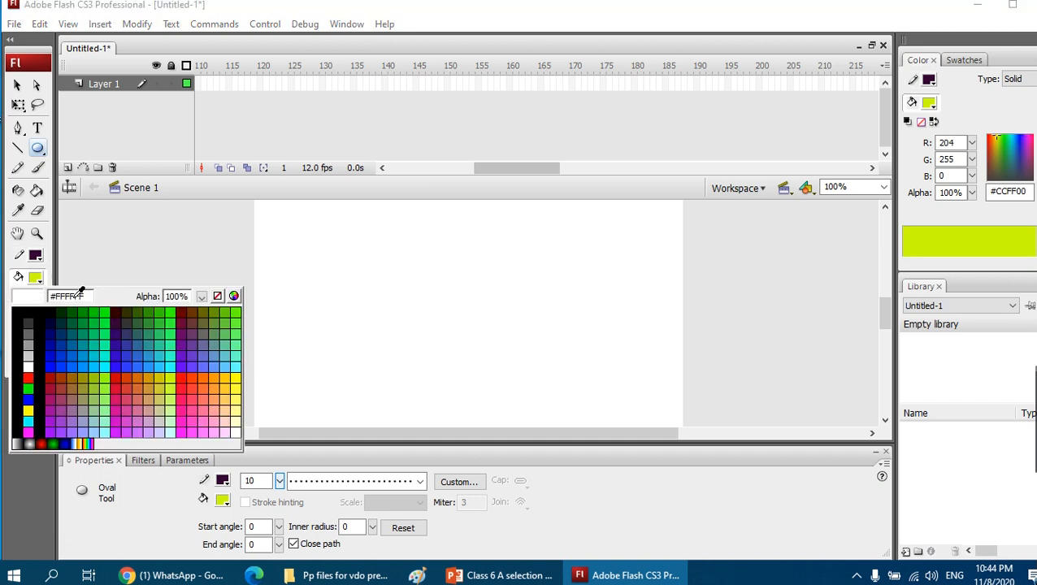
{"action": "left_click", "coordinate": [137, 379]}
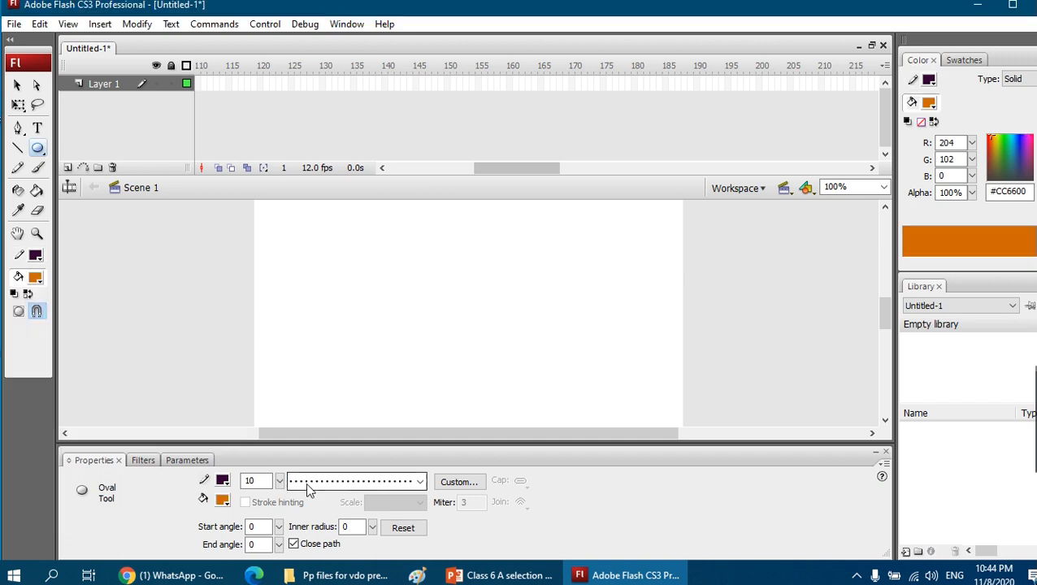
Choose the ragged stroke style and draw a circle, a flat oval at the stage's upper right and a rounder oval below it
{"action": "left_click", "coordinate": [420, 482]}
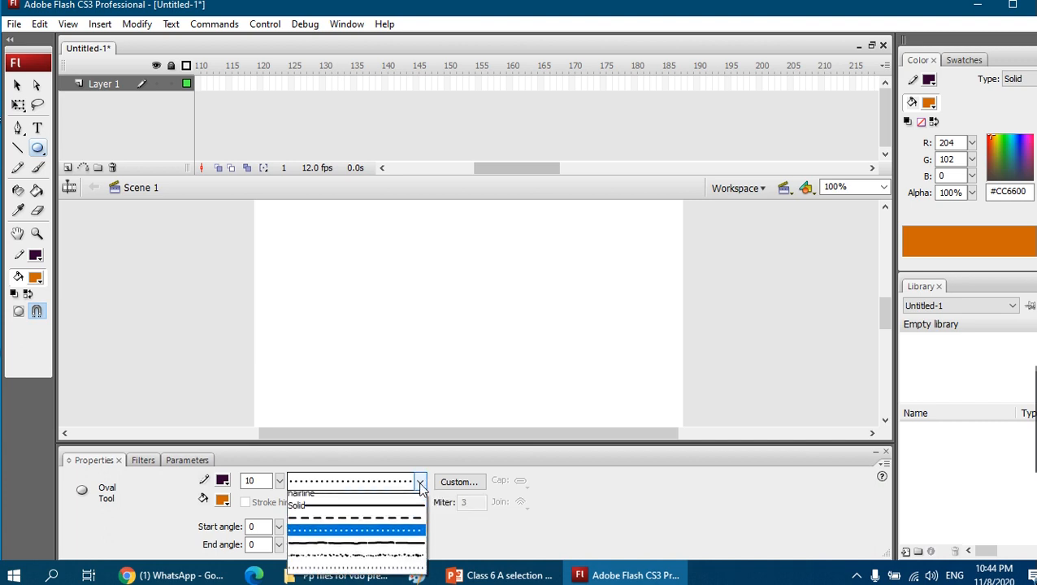
{"action": "left_click", "coordinate": [363, 554]}
{"action": "mouse_move", "coordinate": [322, 245]}
{"action": "left_mouse_down"}
{"action": "mouse_move", "coordinate": [431, 328]}
{"action": "mouse_move", "coordinate": [428, 348]}
{"action": "left_mouse_up"}
{"action": "mouse_move", "coordinate": [473, 236]}
{"action": "left_mouse_down"}
{"action": "mouse_move", "coordinate": [576, 306]}
{"action": "mouse_move", "coordinate": [635, 294]}
{"action": "left_mouse_up"}
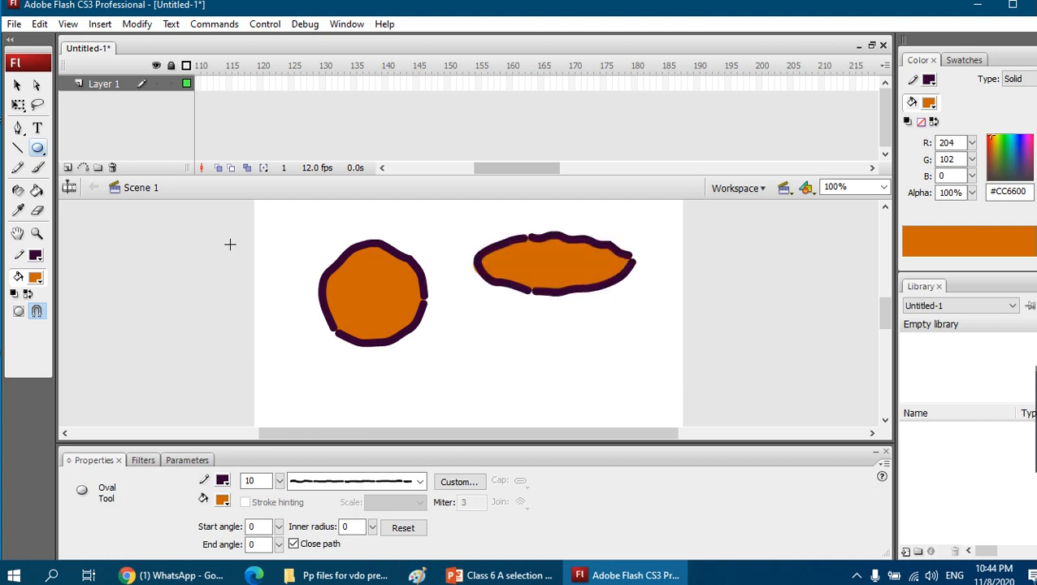
{"action": "mouse_move", "coordinate": [452, 339]}
{"action": "left_mouse_down"}
{"action": "mouse_move", "coordinate": [494, 371]}
{"action": "mouse_move", "coordinate": [579, 402]}
{"action": "mouse_move", "coordinate": [590, 387]}
{"action": "mouse_move", "coordinate": [618, 408]}
{"action": "mouse_move", "coordinate": [593, 417]}
{"action": "left_mouse_up"}
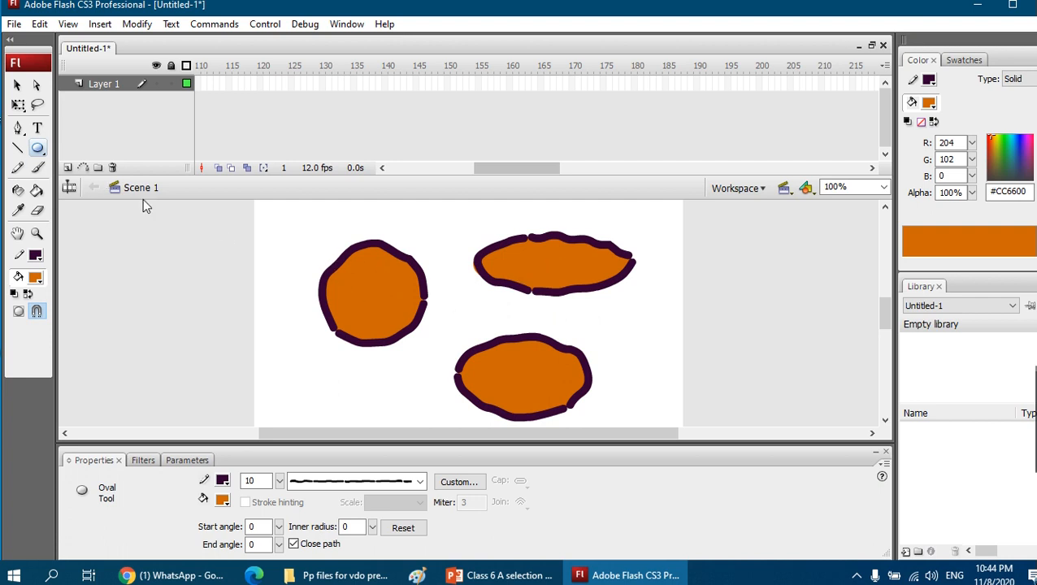
Change the stroke style to dashed and draw a small circle at the stage's lower left, covered by a much larger oval
{"action": "left_click", "coordinate": [420, 482]}
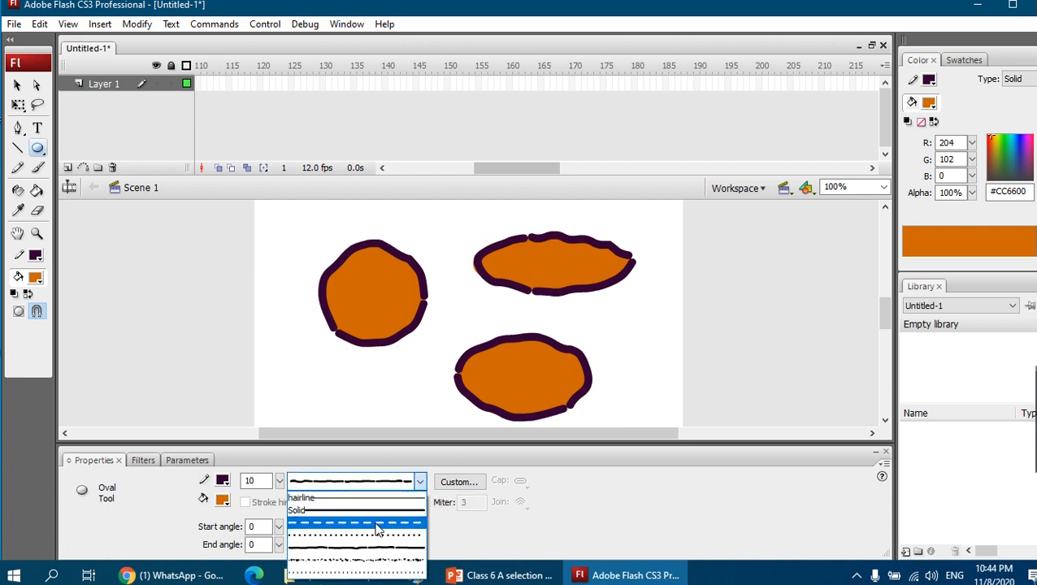
{"action": "left_click", "coordinate": [376, 525]}
{"action": "left_click_drag", "start_coordinate": [291, 362], "coordinate": [327, 396]}
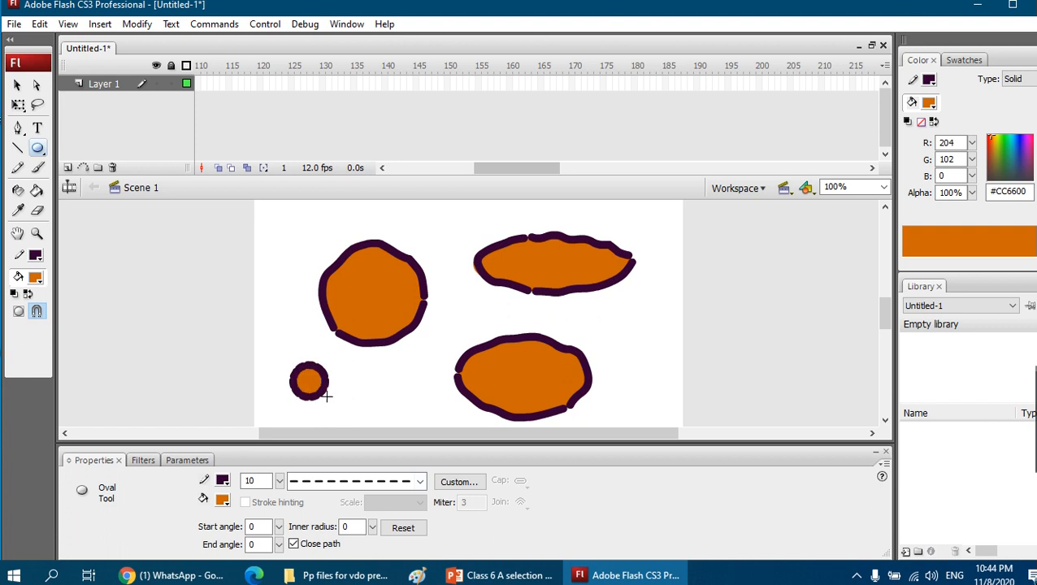
{"action": "mouse_move", "coordinate": [268, 289]}
{"action": "left_mouse_down"}
{"action": "mouse_move", "coordinate": [421, 423]}
{"action": "mouse_move", "coordinate": [445, 423]}
{"action": "mouse_move", "coordinate": [431, 425]}
{"action": "left_mouse_up"}
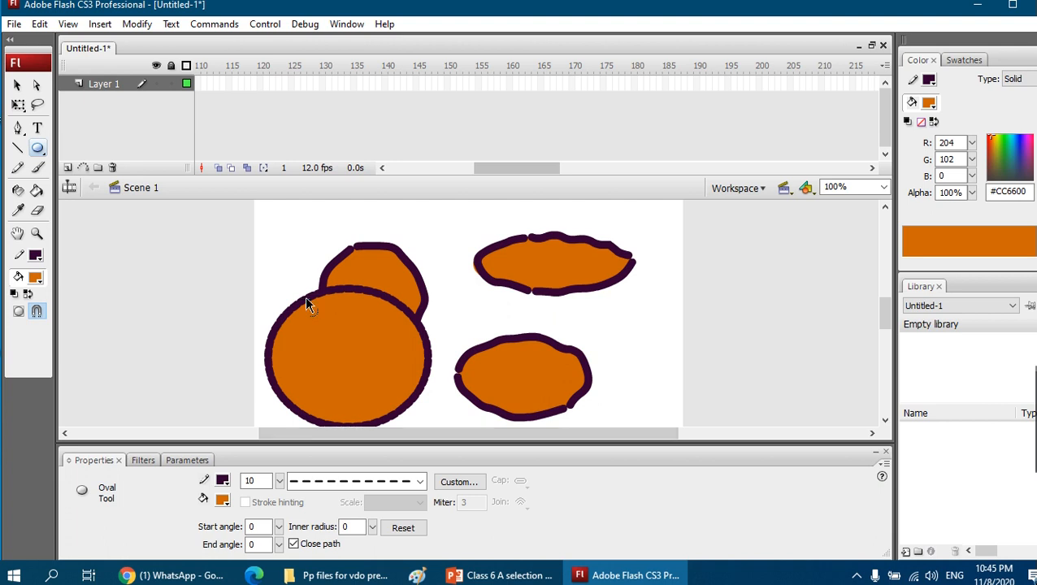
Select all the ovals on the stage and delete them
{"action": "key", "text": "ctrl+a"}
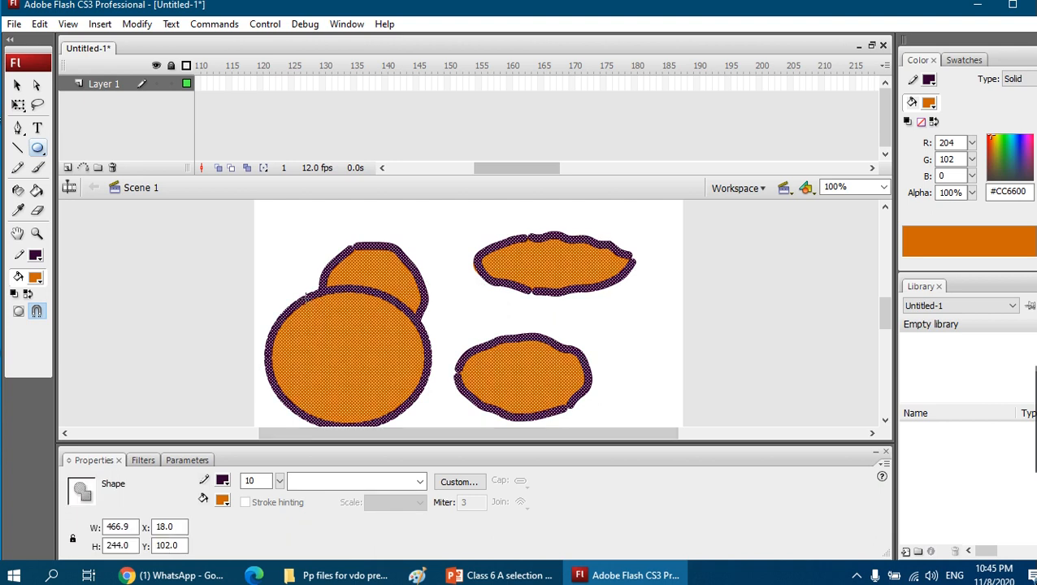
{"action": "key", "text": "Delete"}
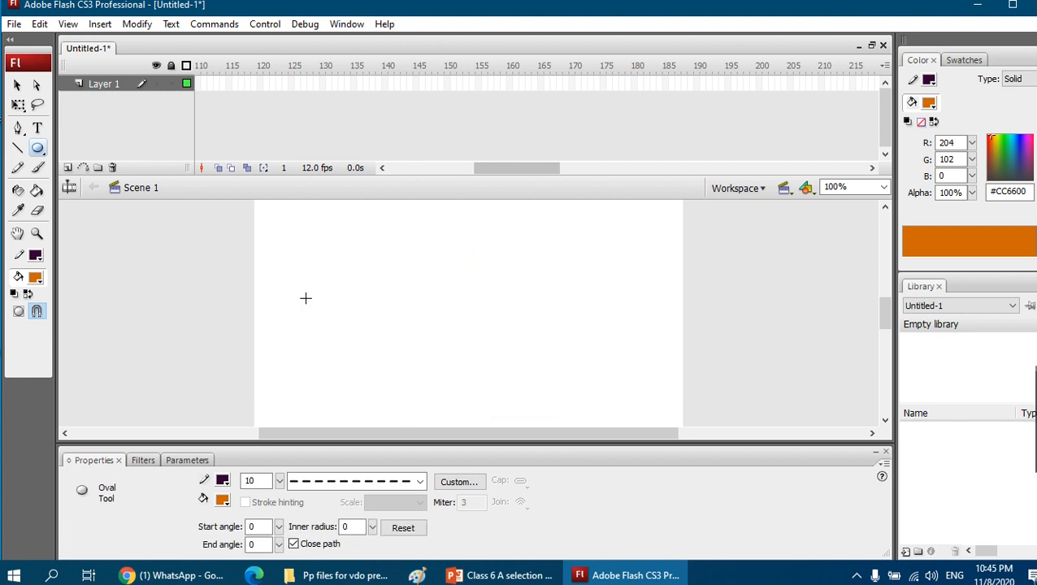
Draw a rectangle primitive about 339 by 185 with a red dashed stroke and a lime #CCFF00 fill
{"action": "left_click", "coordinate": [38, 149]}
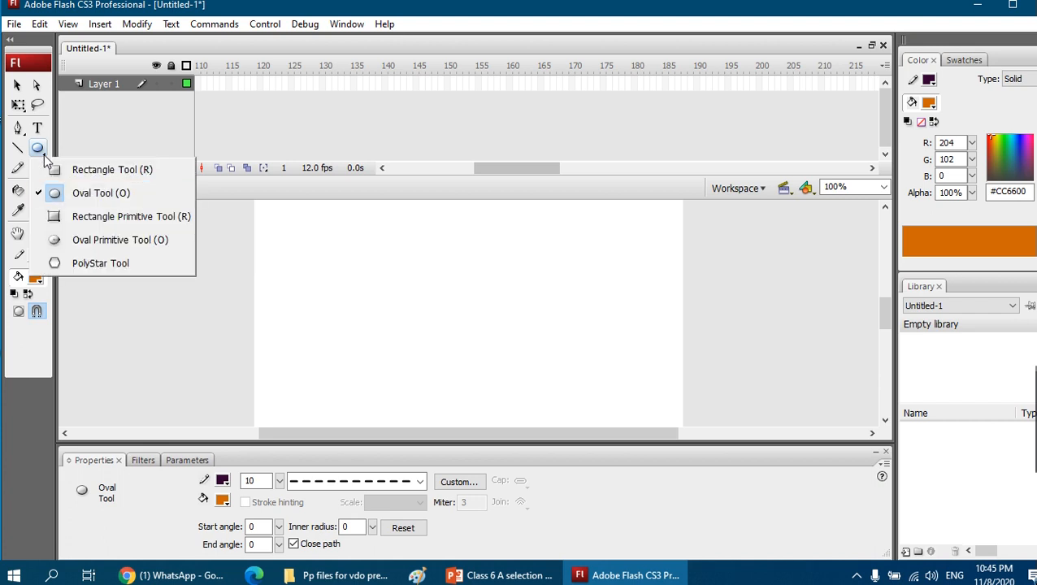
{"action": "left_click", "coordinate": [95, 218]}
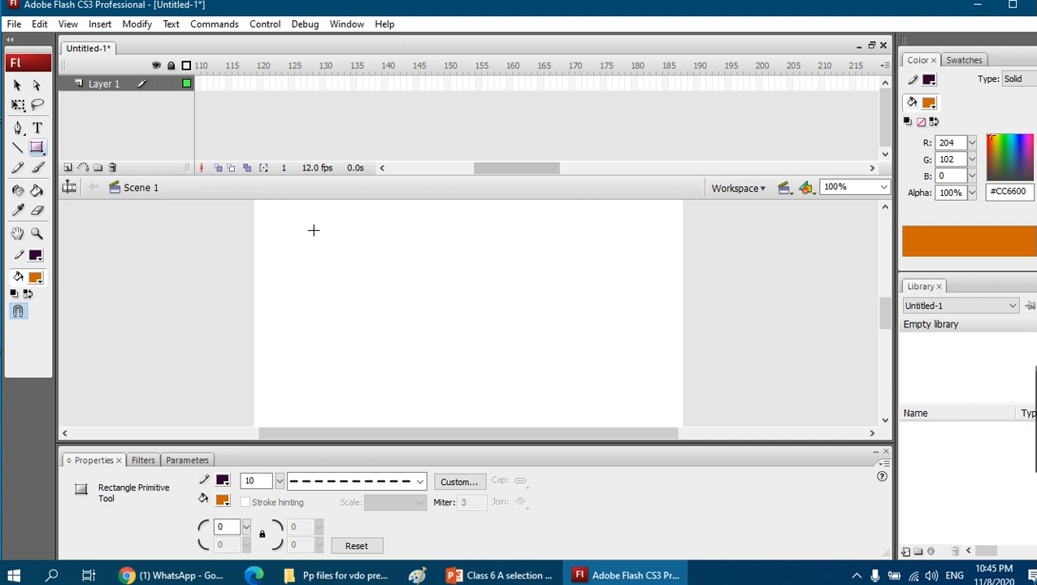
{"action": "left_click", "coordinate": [223, 481]}
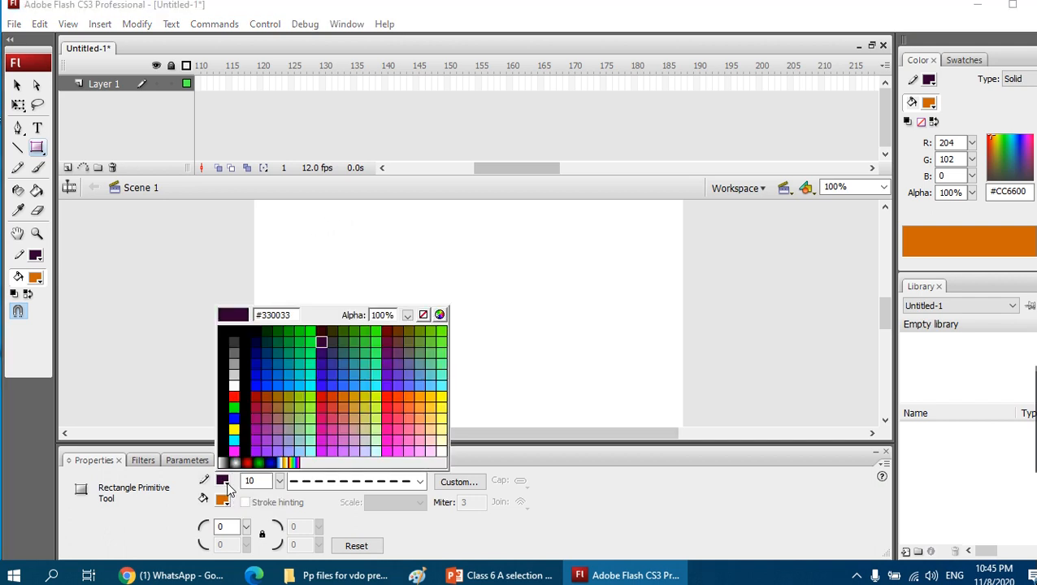
{"action": "left_click", "coordinate": [323, 392]}
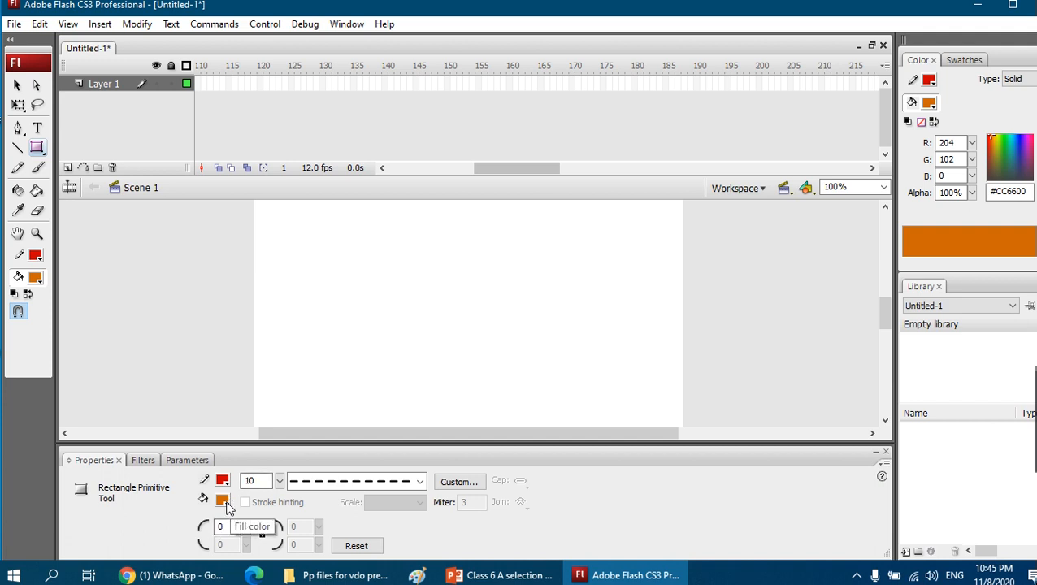
{"action": "left_click", "coordinate": [223, 500]}
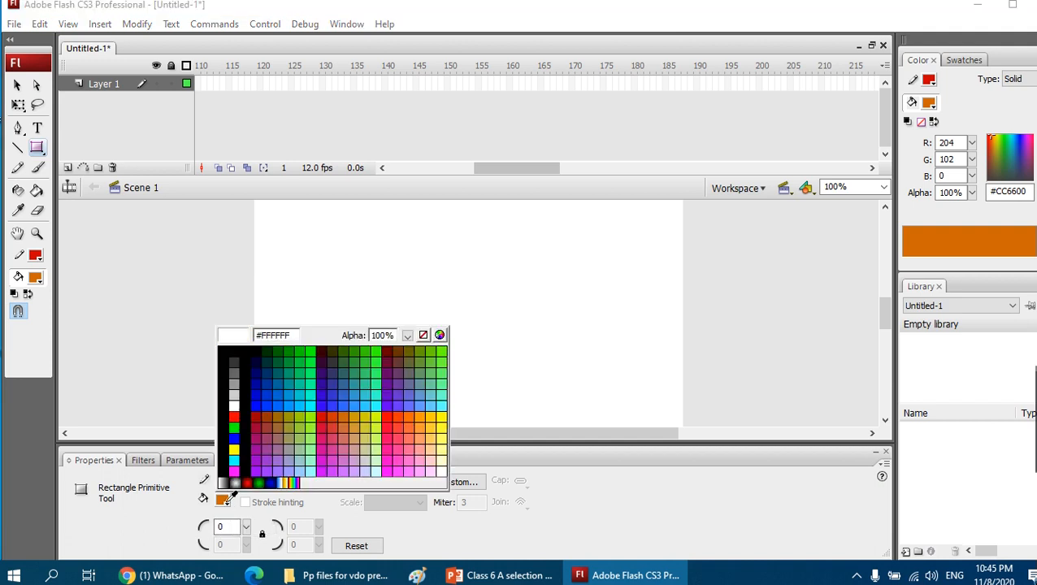
{"action": "left_click", "coordinate": [380, 413]}
{"action": "mouse_move", "coordinate": [340, 268]}
{"action": "left_mouse_down"}
{"action": "mouse_move", "coordinate": [500, 366]}
{"action": "mouse_move", "coordinate": [597, 398]}
{"action": "mouse_move", "coordinate": [608, 415]}
{"action": "left_mouse_up"}
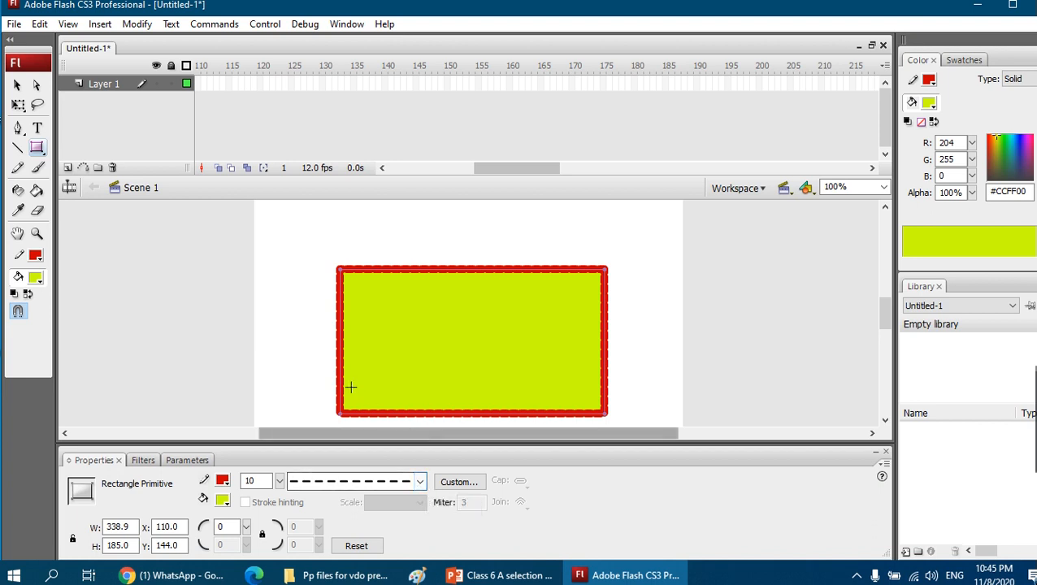
Unlock the rectangle primitive's corner radii and set the upper-left corner to -59 and the lower-right corner to -100
{"action": "left_click", "coordinate": [262, 534]}
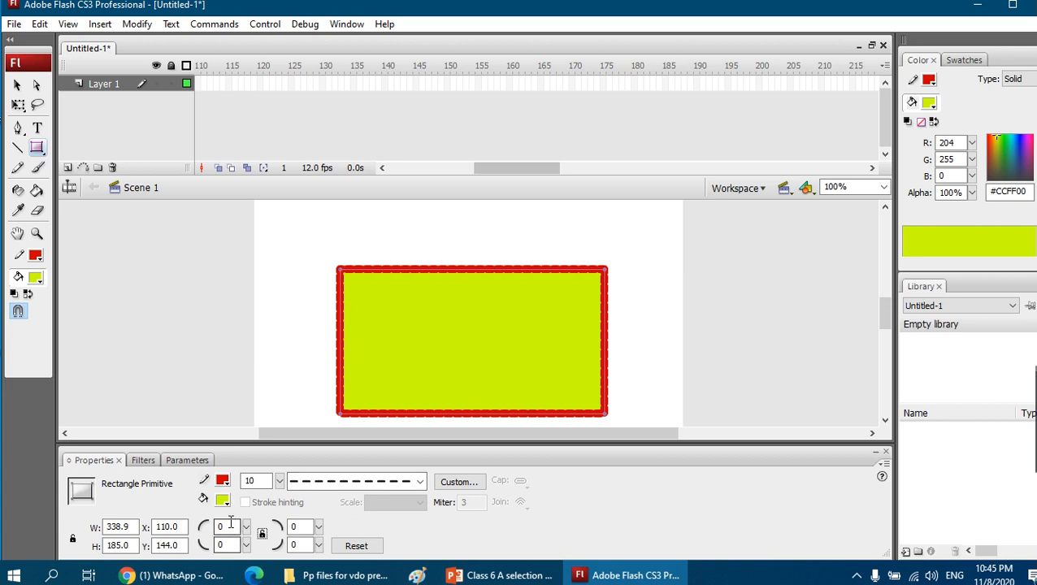
{"action": "mouse_move", "coordinate": [245, 529]}
{"action": "left_mouse_down"}
{"action": "mouse_move", "coordinate": [249, 473]}
{"action": "mouse_move", "coordinate": [252, 543]}
{"action": "mouse_move", "coordinate": [248, 388]}
{"action": "mouse_move", "coordinate": [251, 517]}
{"action": "mouse_move", "coordinate": [265, 569]}
{"action": "mouse_move", "coordinate": [248, 396]}
{"action": "mouse_move", "coordinate": [248, 530]}
{"action": "left_mouse_up"}
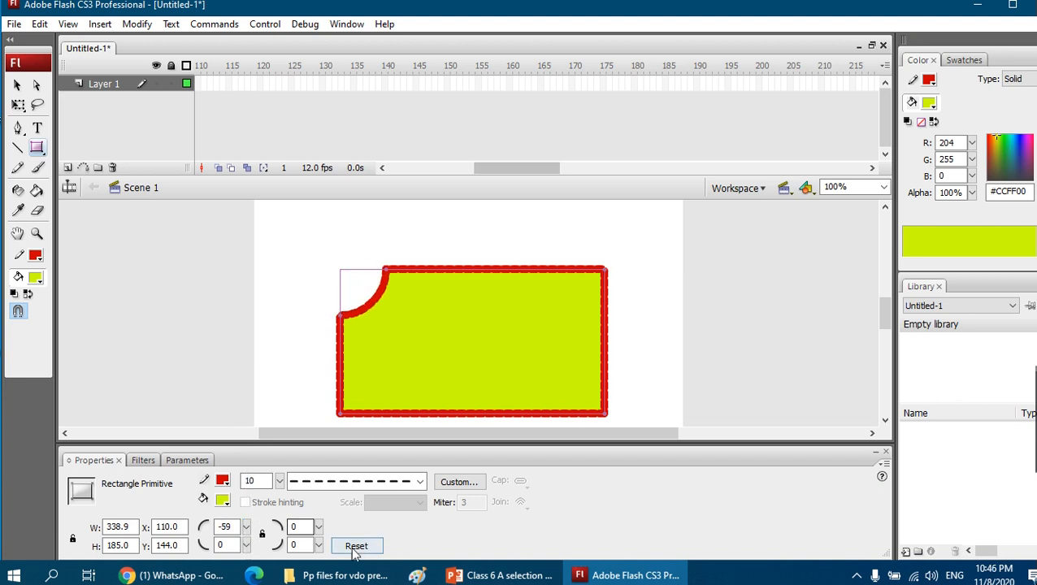
{"action": "left_click_drag", "start_coordinate": [318, 546], "coordinate": [346, 578]}
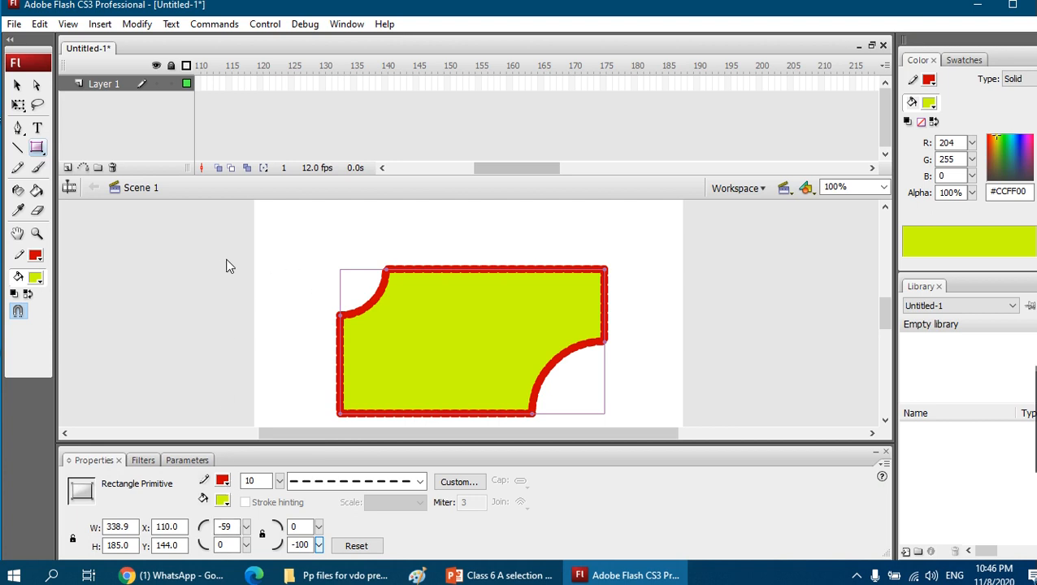
Delete the rectangle primitive with the inverted corners and switch to the Oval Primitive tool
{"action": "key", "text": "Delete"}
{"action": "left_click_drag", "start_coordinate": [234, 257], "coordinate": [120, 266]}
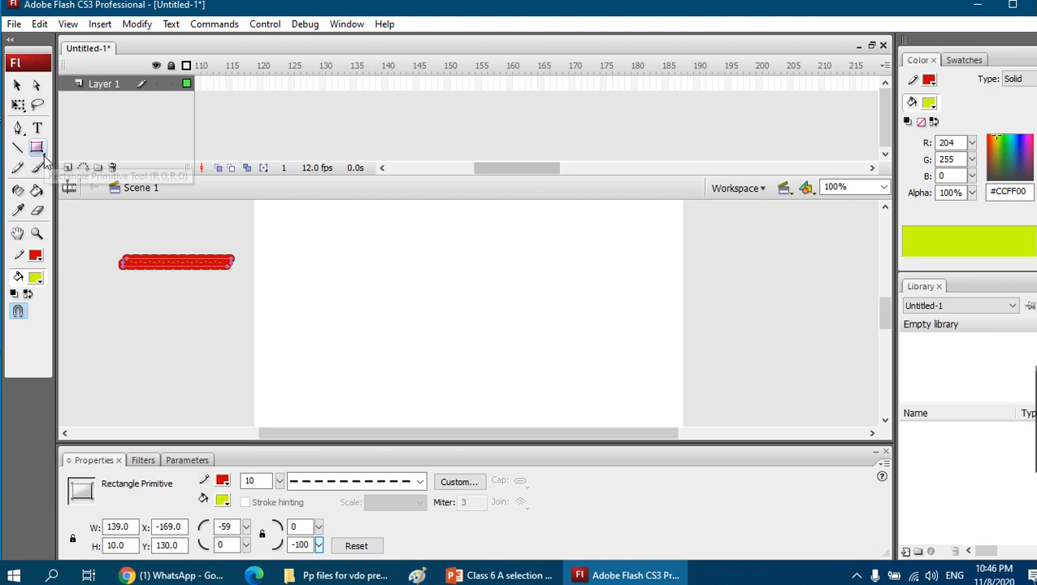
{"action": "left_click_drag", "start_coordinate": [45, 160], "coordinate": [75, 242]}
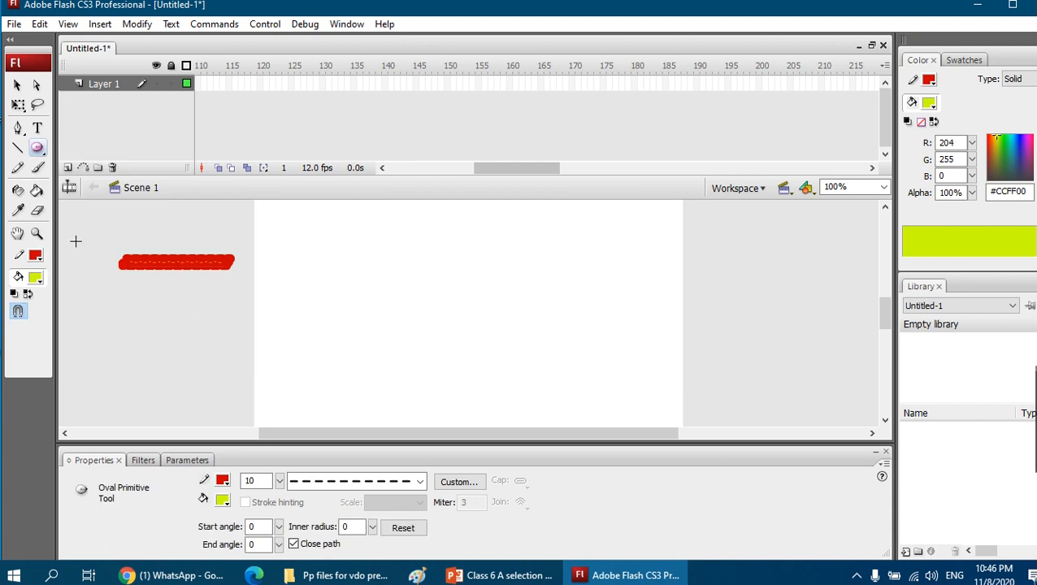
Draw an oval primitive about 208.5 by 208.5 near the middle of the stage with a solid stroke
{"action": "left_click", "coordinate": [421, 480]}
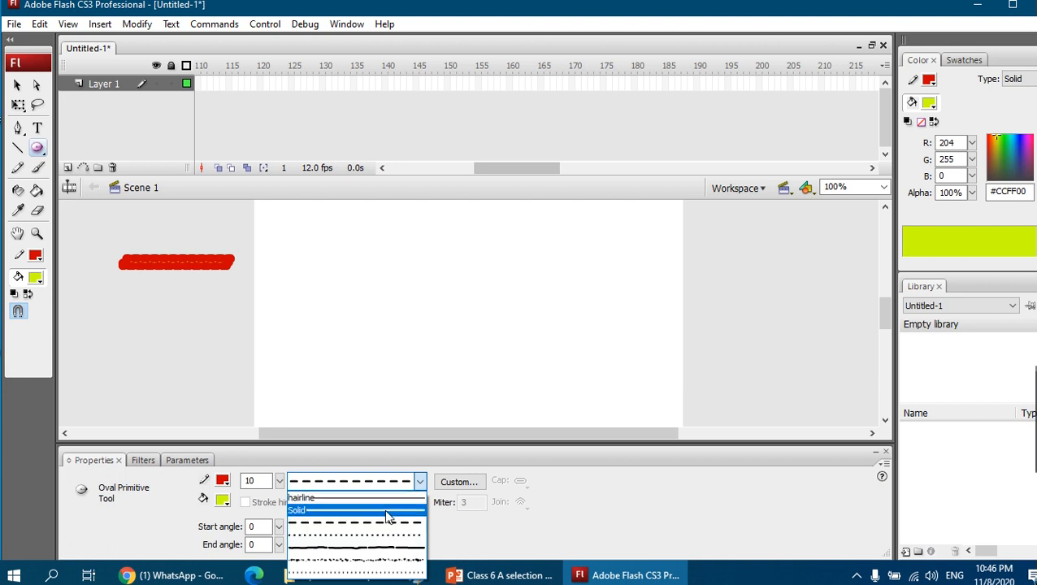
{"action": "left_click", "coordinate": [386, 512]}
{"action": "mouse_move", "coordinate": [345, 261]}
{"action": "left_mouse_down"}
{"action": "mouse_move", "coordinate": [521, 423]}
{"action": "mouse_move", "coordinate": [511, 418]}
{"action": "left_mouse_up"}
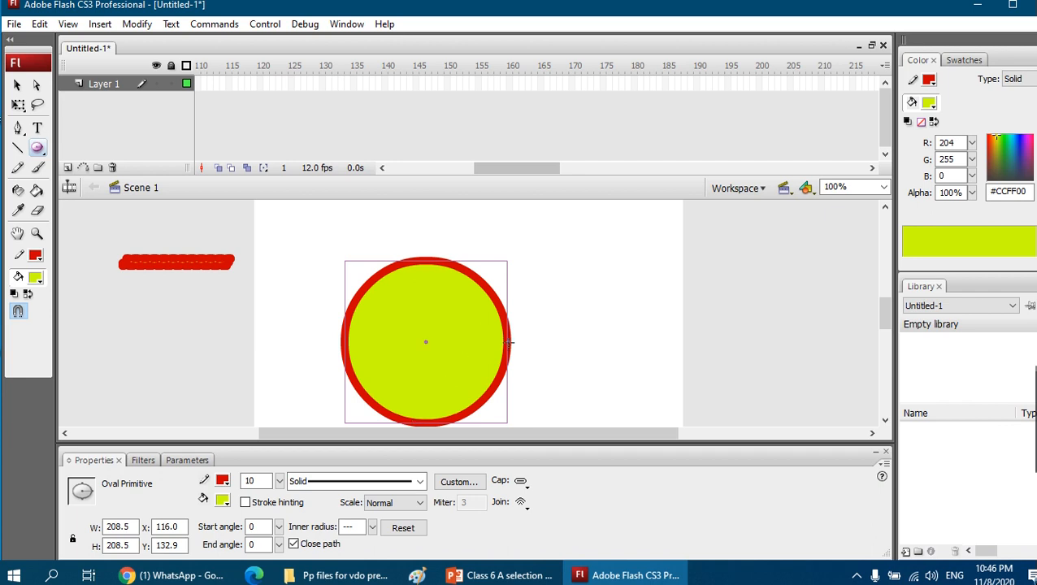
Try a start angle of 356 on the oval primitive, and set both its start and end angles to 2
{"action": "left_click", "coordinate": [279, 528]}
{"action": "left_click_drag", "start_coordinate": [279, 528], "coordinate": [276, 505]}
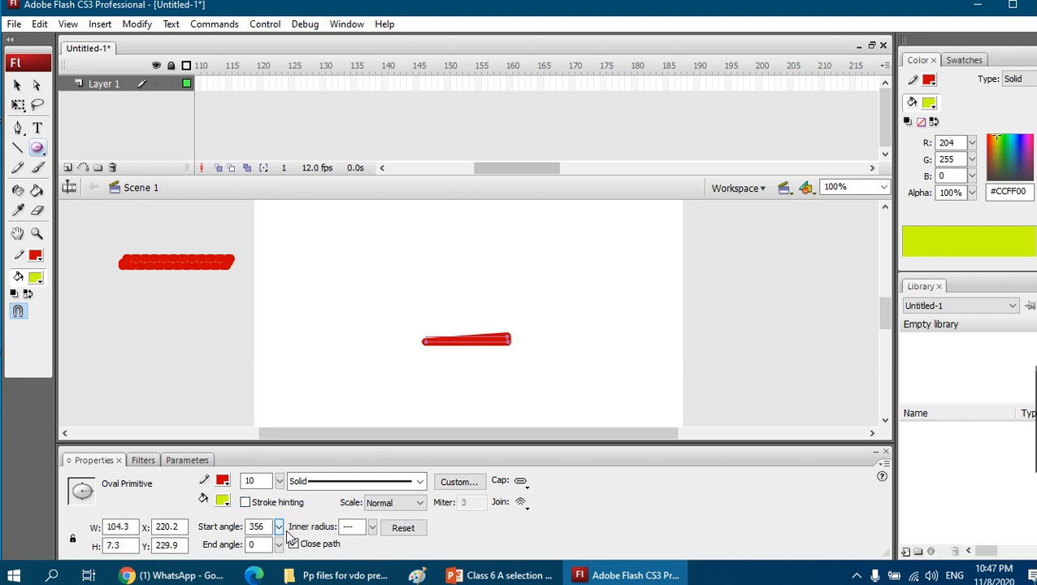
{"action": "left_click", "coordinate": [279, 527]}
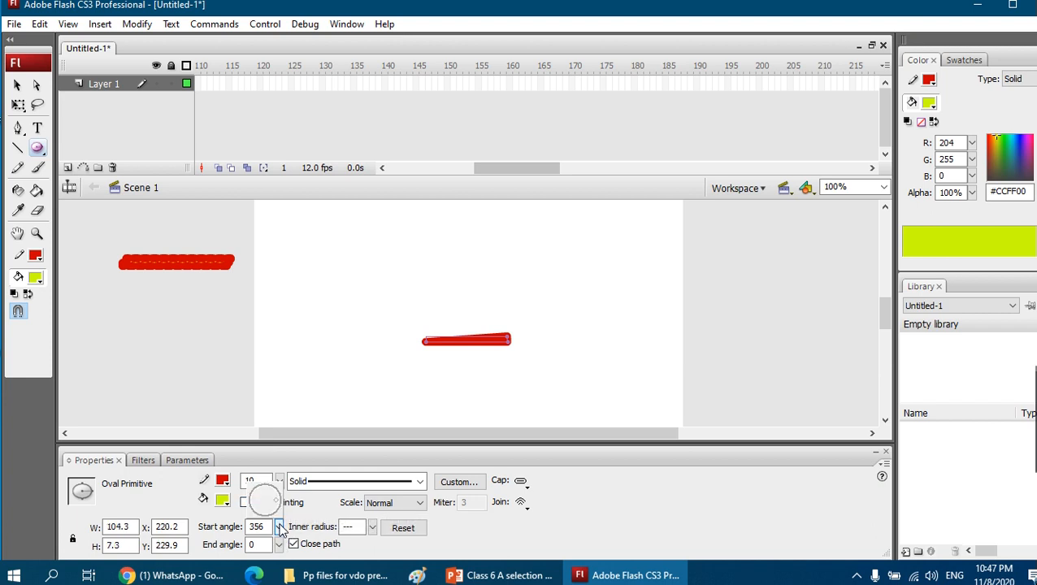
{"action": "left_click_drag", "start_coordinate": [279, 527], "coordinate": [302, 529]}
{"action": "left_click", "coordinate": [279, 545]}
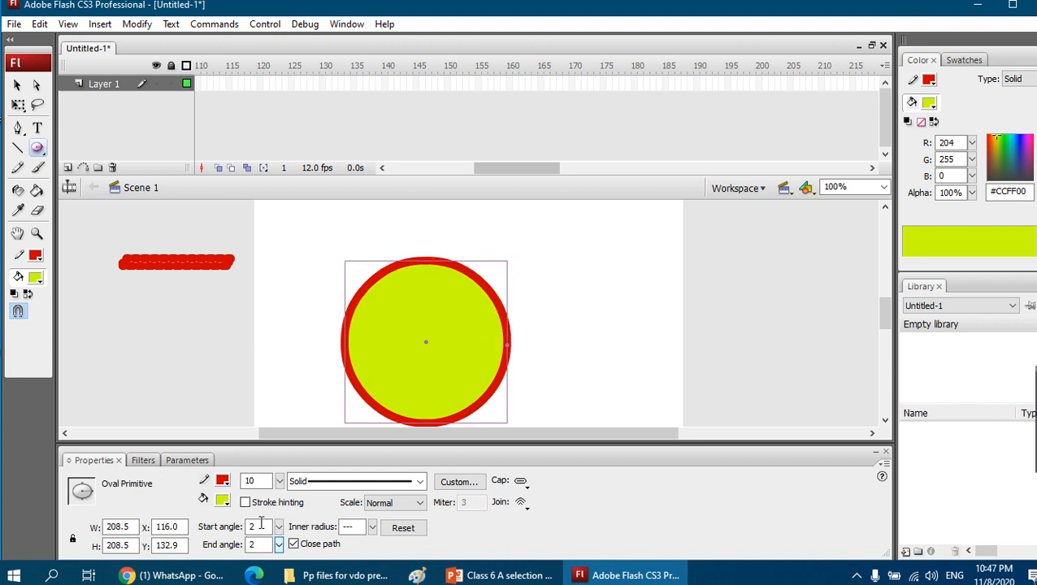
Shape the oval primitive into an open C-shaped ring with a hole about half its width, start angle 23 and end angle 330
{"action": "left_click_drag", "start_coordinate": [371, 528], "coordinate": [392, 450]}
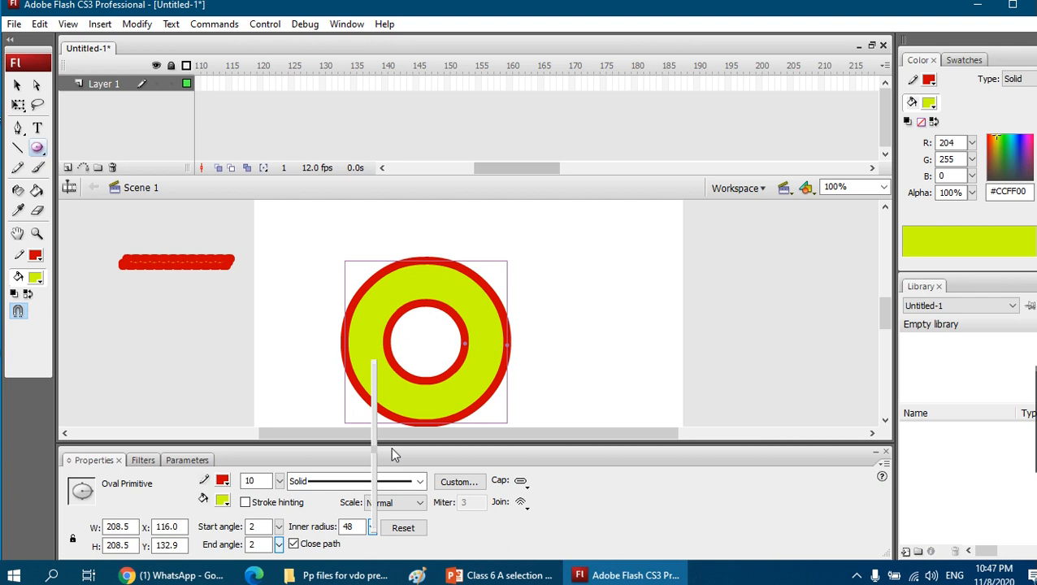
{"action": "left_click_drag", "start_coordinate": [391, 448], "coordinate": [418, 442]}
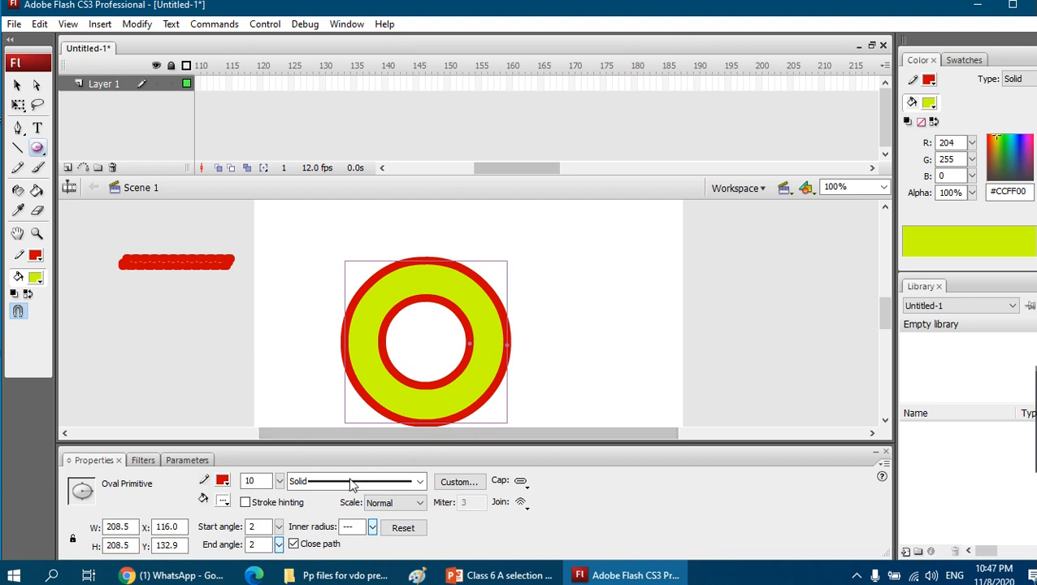
{"action": "left_click_drag", "start_coordinate": [279, 527], "coordinate": [285, 510]}
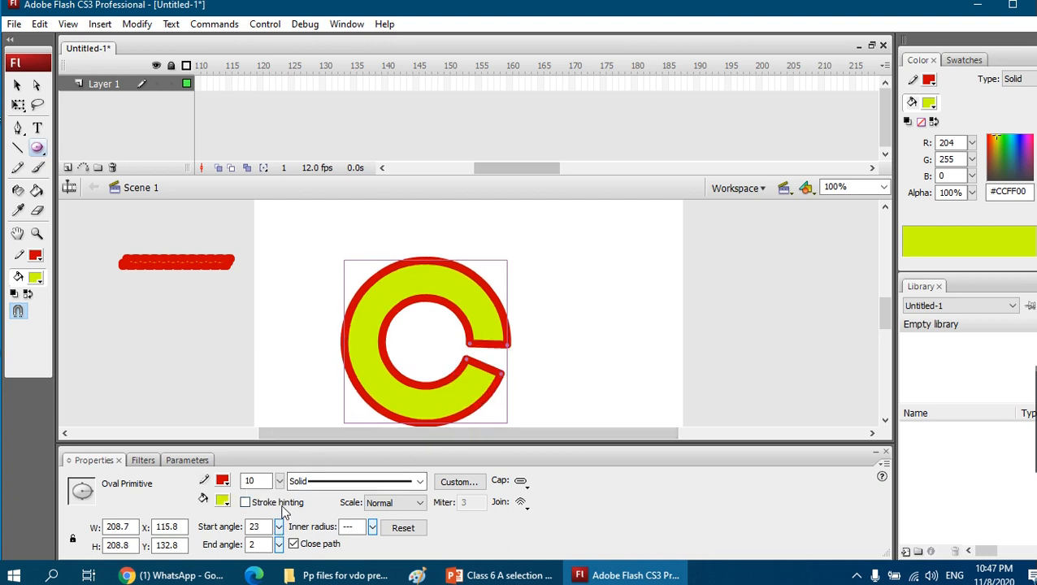
{"action": "left_click", "coordinate": [279, 545]}
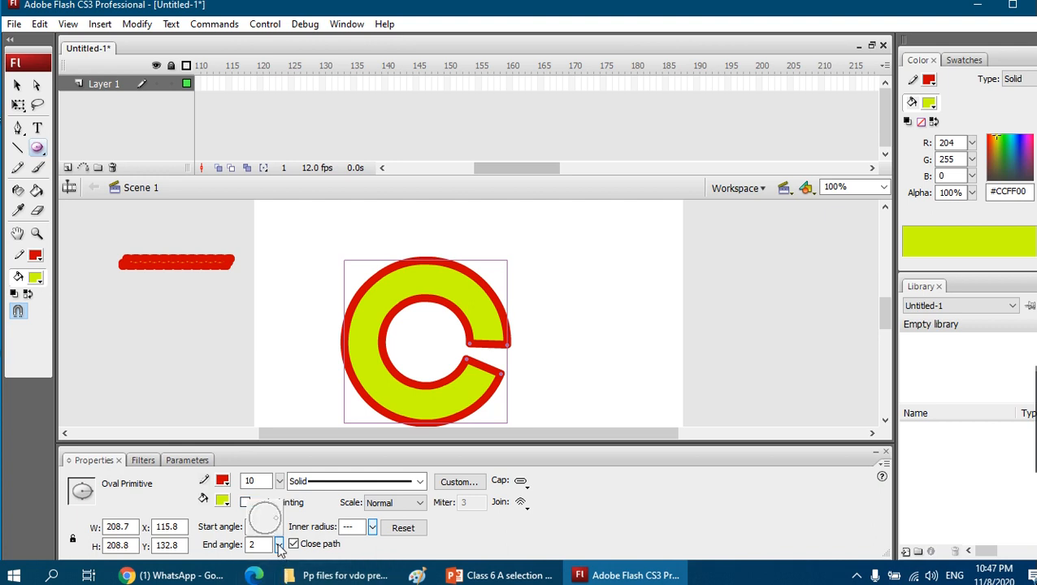
{"action": "mouse_move", "coordinate": [279, 550]}
{"action": "left_mouse_down"}
{"action": "mouse_move", "coordinate": [279, 517]}
{"action": "mouse_move", "coordinate": [282, 532]}
{"action": "left_mouse_up"}
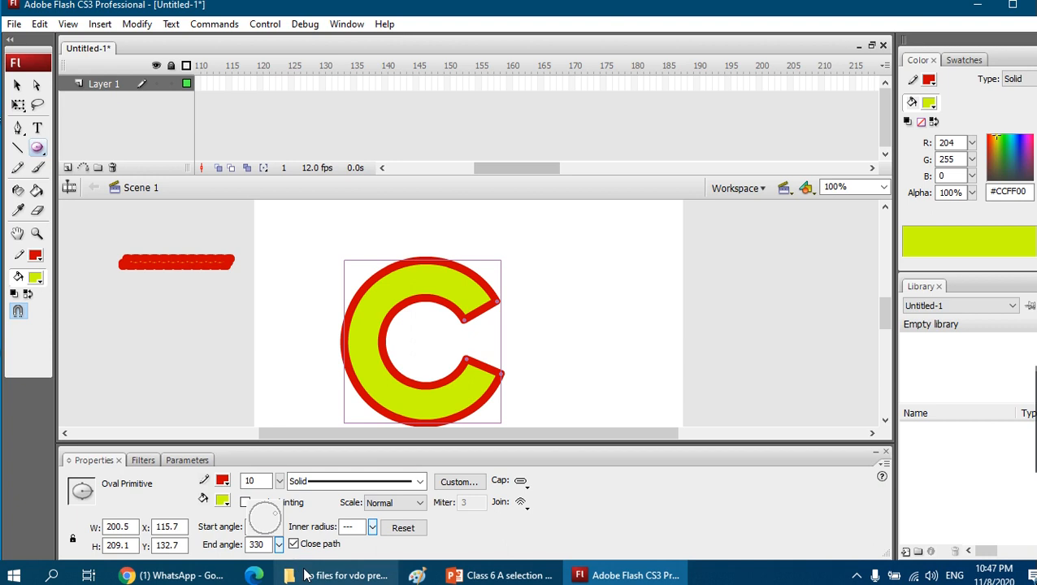
{"action": "mouse_move", "coordinate": [306, 576]}
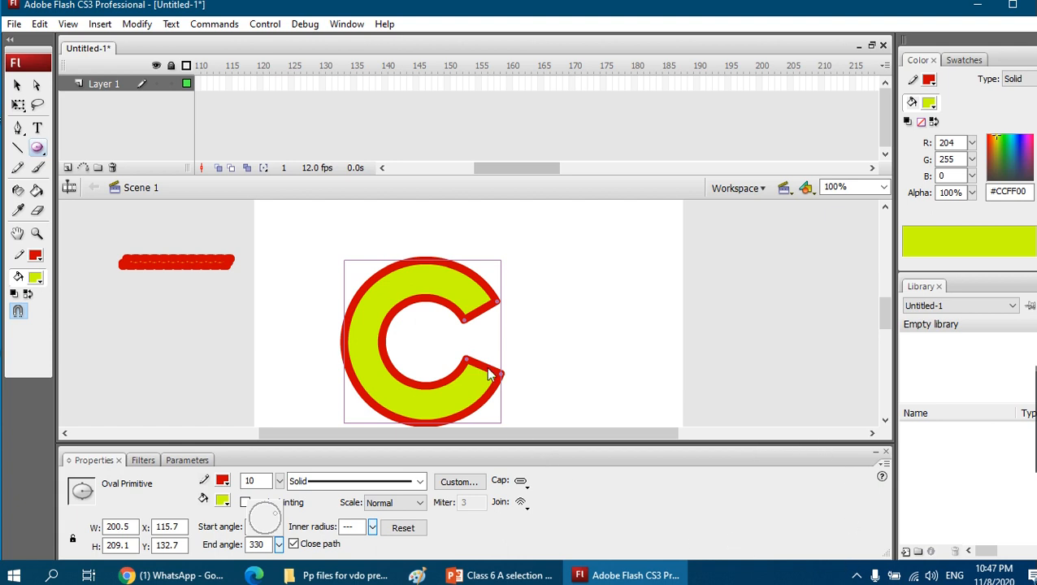
Change the C-shaped ring's stroke colour to turquoise green
{"action": "left_click", "coordinate": [226, 483]}
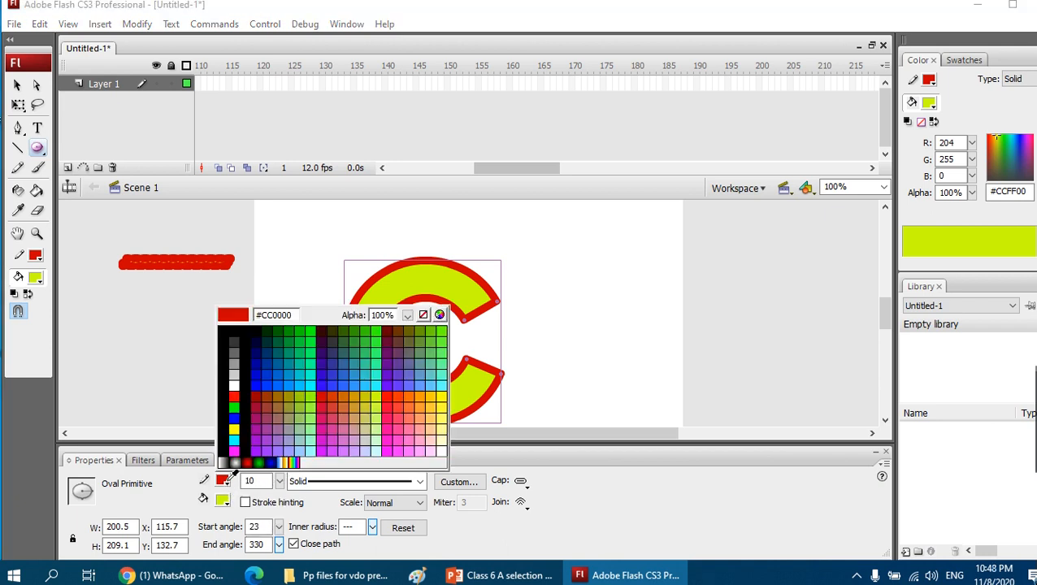
{"action": "left_click", "coordinate": [313, 359]}
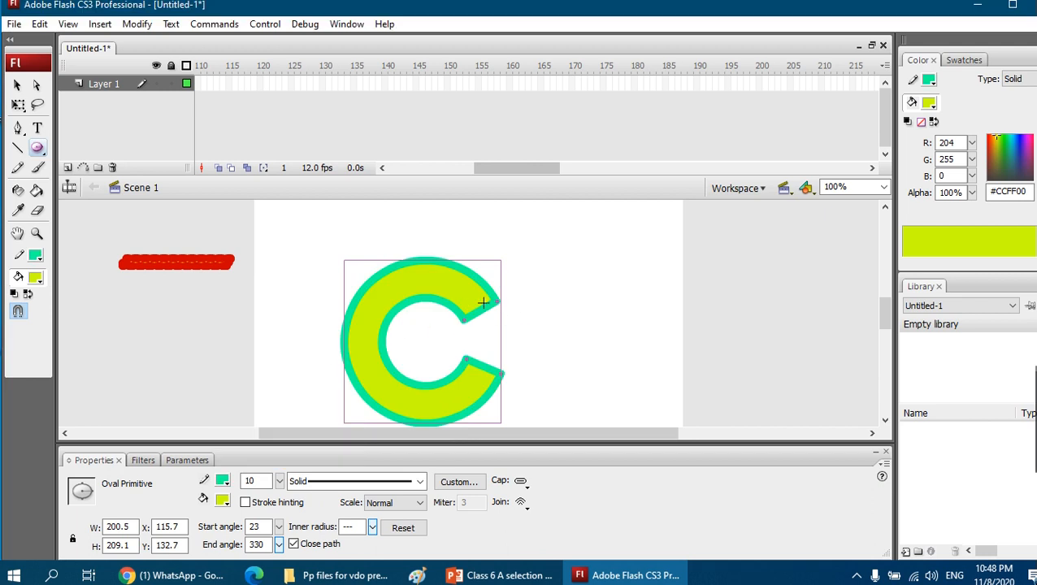
Draw two overlapping rectangles on the stage to the upper right of the C-shaped ring, the second smaller than the first
{"action": "left_click", "coordinate": [44, 154]}
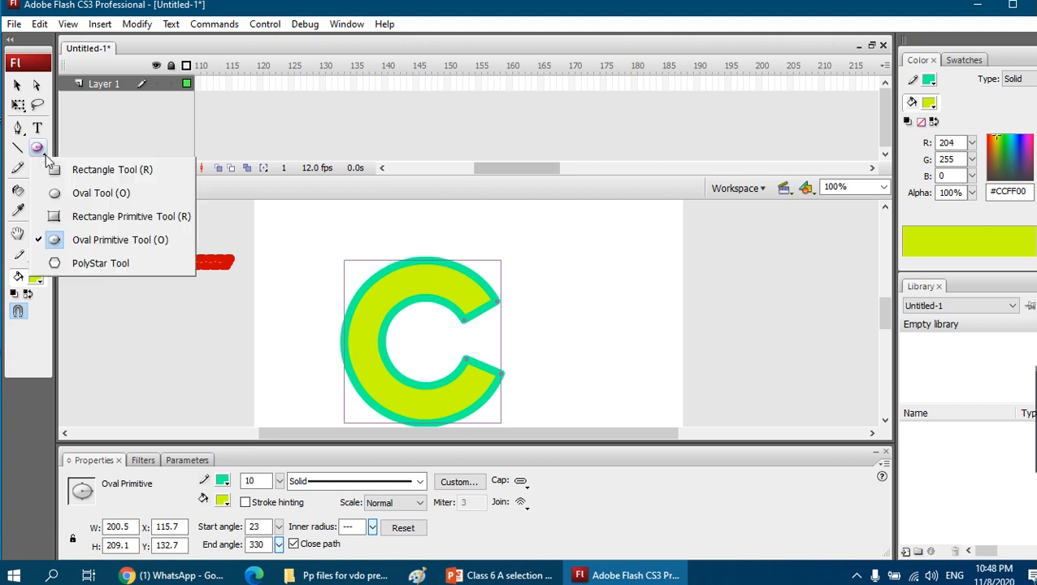
{"action": "left_click", "coordinate": [77, 175]}
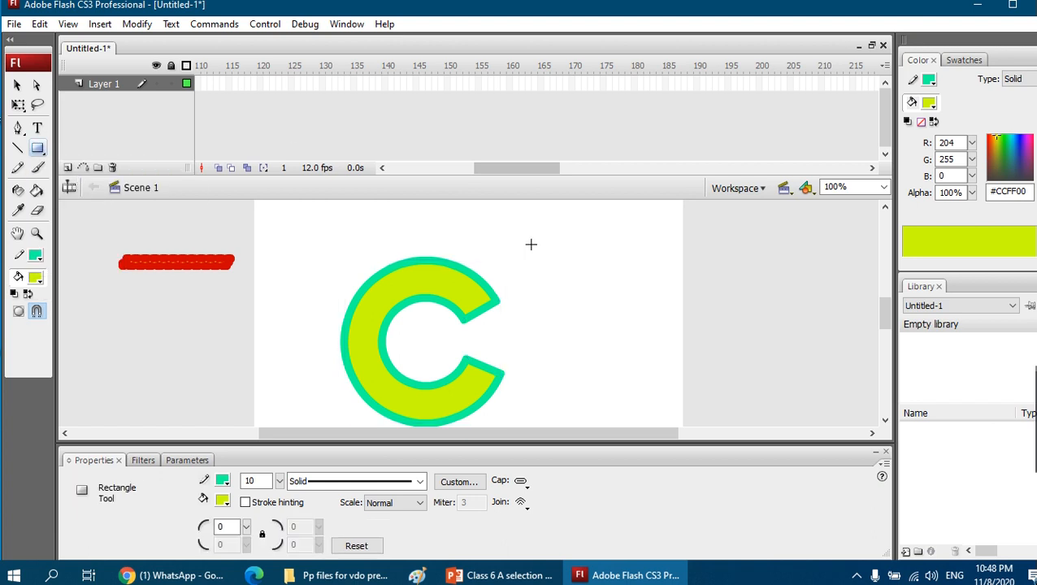
{"action": "left_click_drag", "start_coordinate": [531, 244], "coordinate": [665, 314]}
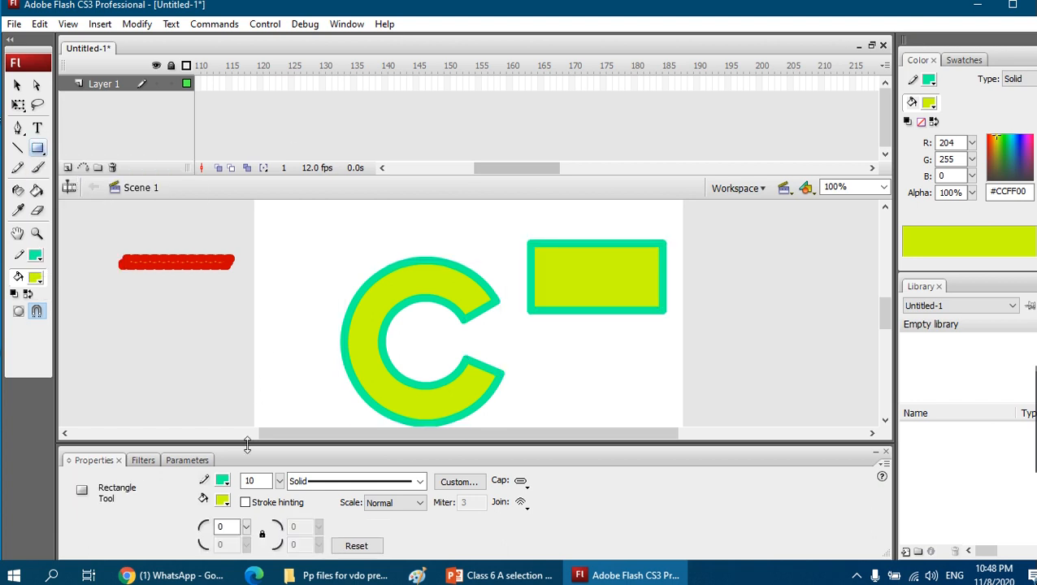
{"action": "left_click_drag", "start_coordinate": [516, 236], "coordinate": [577, 284]}
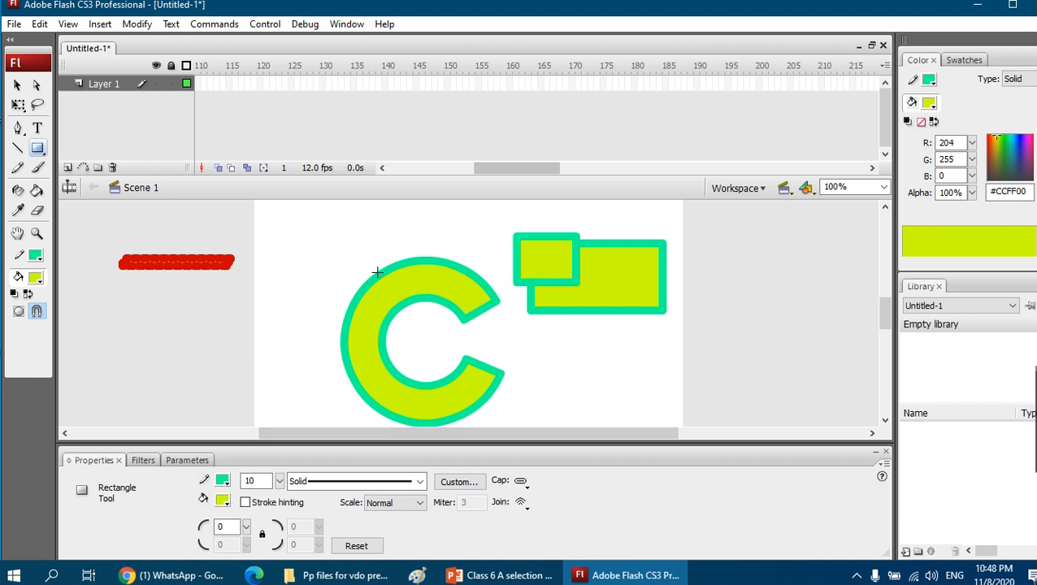
Set the Rectangle tool's stroke colour to dark green
{"action": "left_click", "coordinate": [222, 480]}
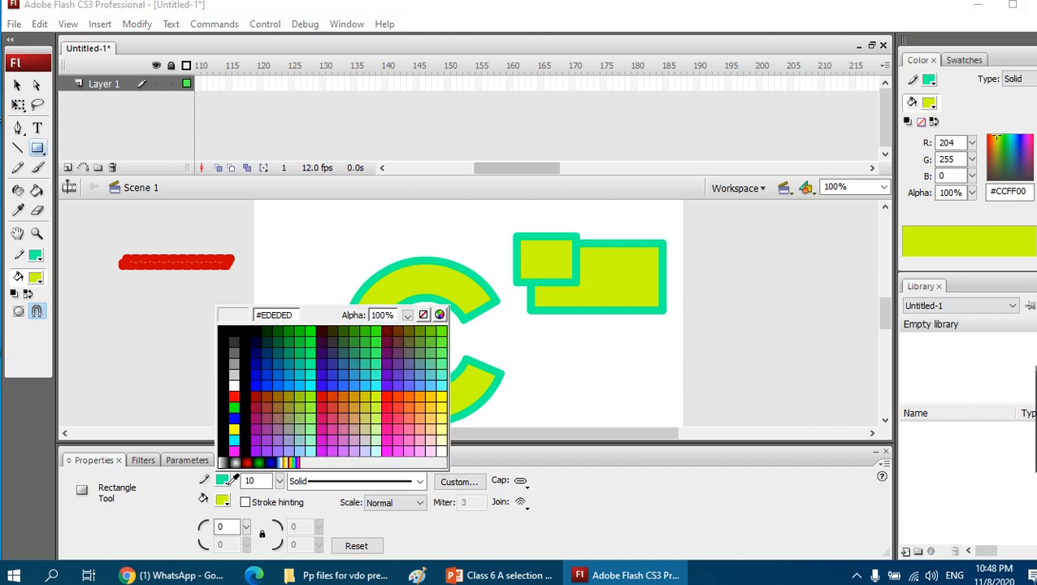
{"action": "left_click", "coordinate": [345, 342]}
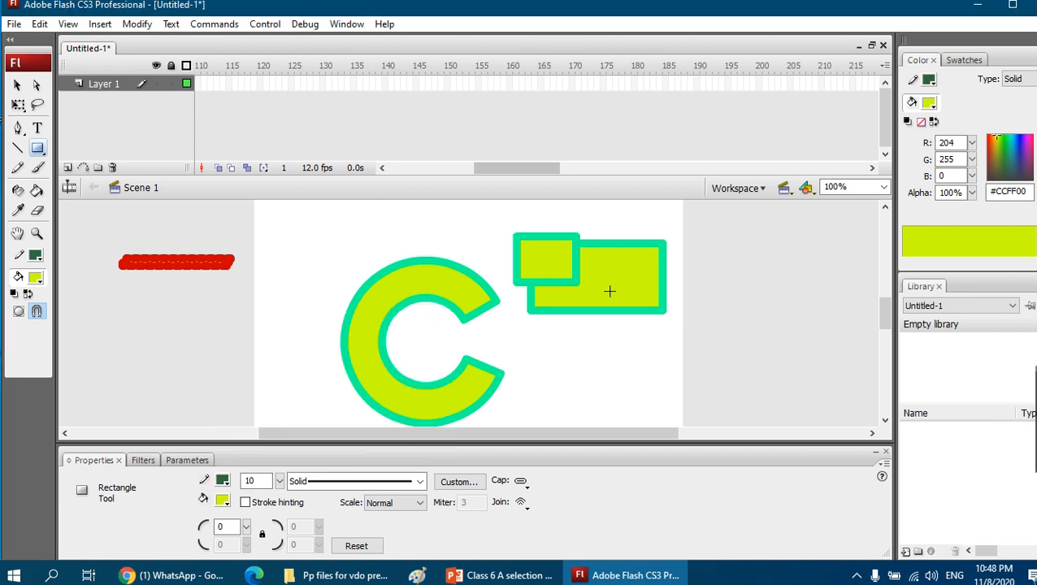